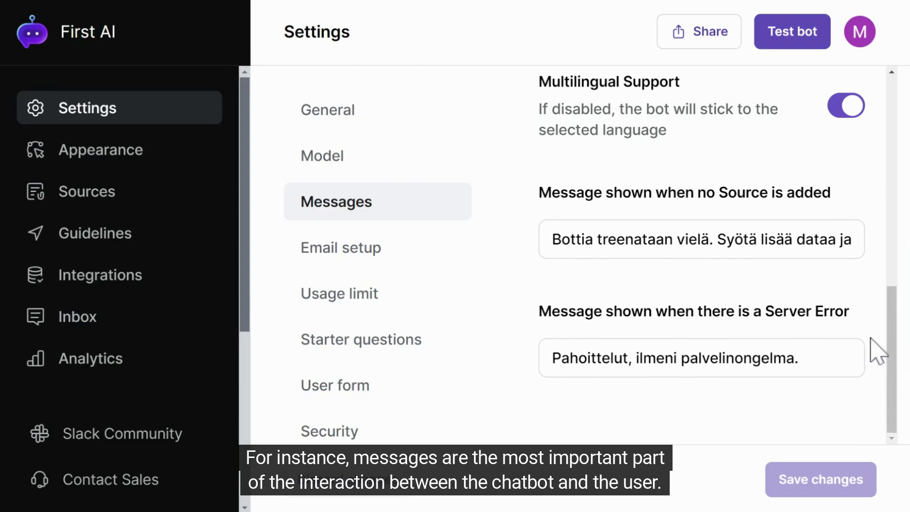
# Review the email transcript option and the support email fields in the bot's email setup settings
pyautogui.click(346, 253)
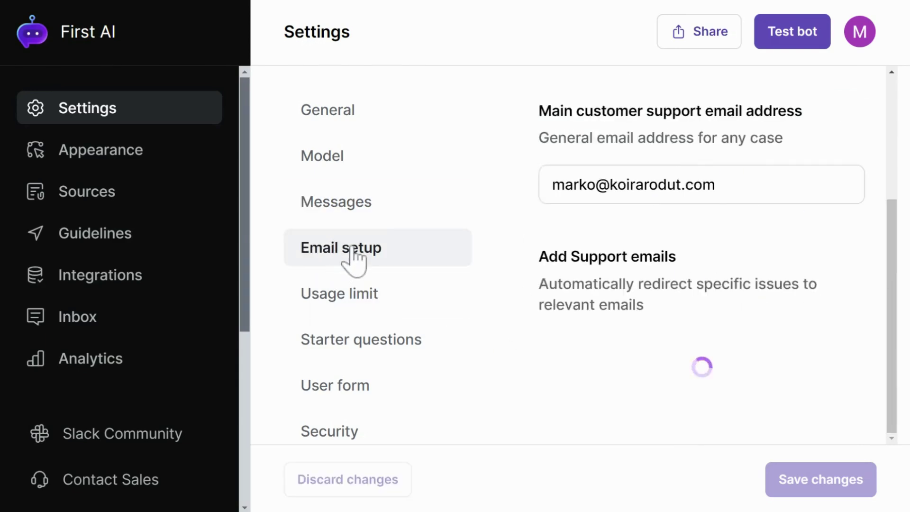
pyautogui.scroll(5, 630, 158)
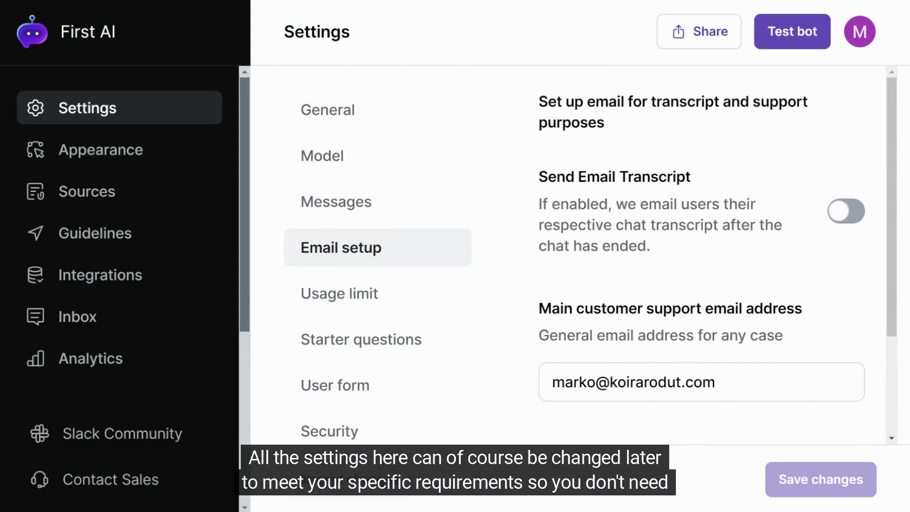
pyautogui.scroll(-3, 701, 256)
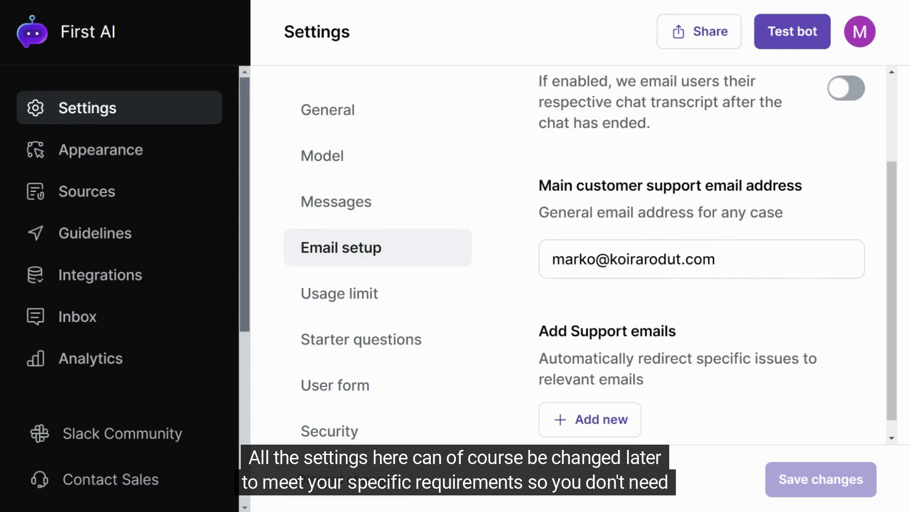
# Review the usage limit per user, its period choices and the user limit warning message
pyautogui.click(351, 304)
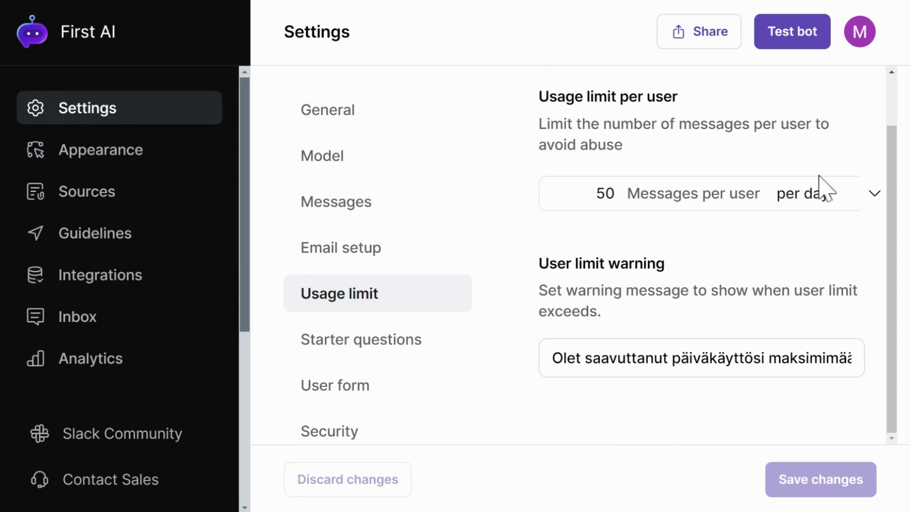
pyautogui.click(874, 194)
pyautogui.click(876, 196)
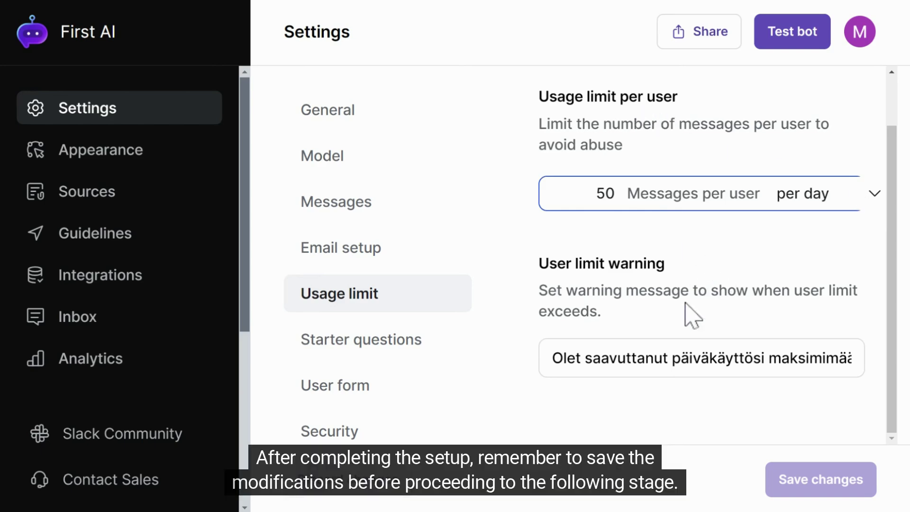
# Look through the bot's starter questions, user form and security settings, including the fields in the form builder
pyautogui.click(361, 346)
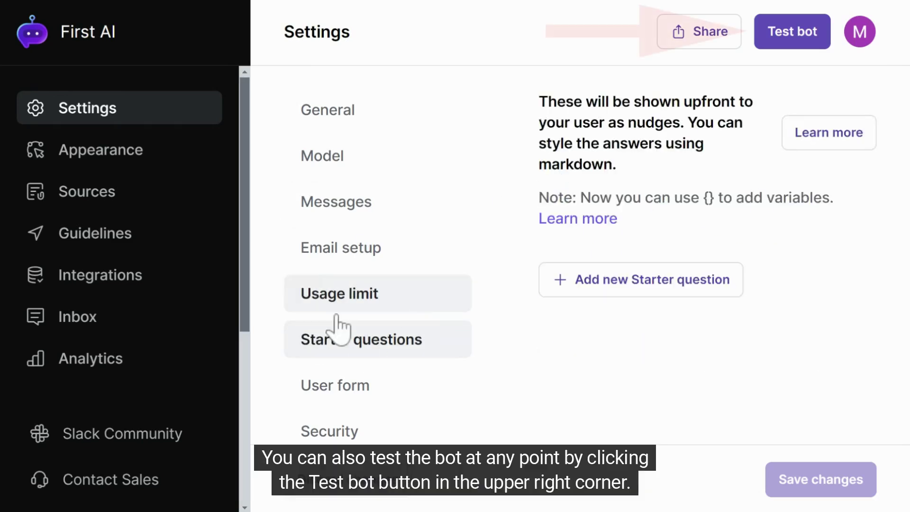
pyautogui.click(342, 387)
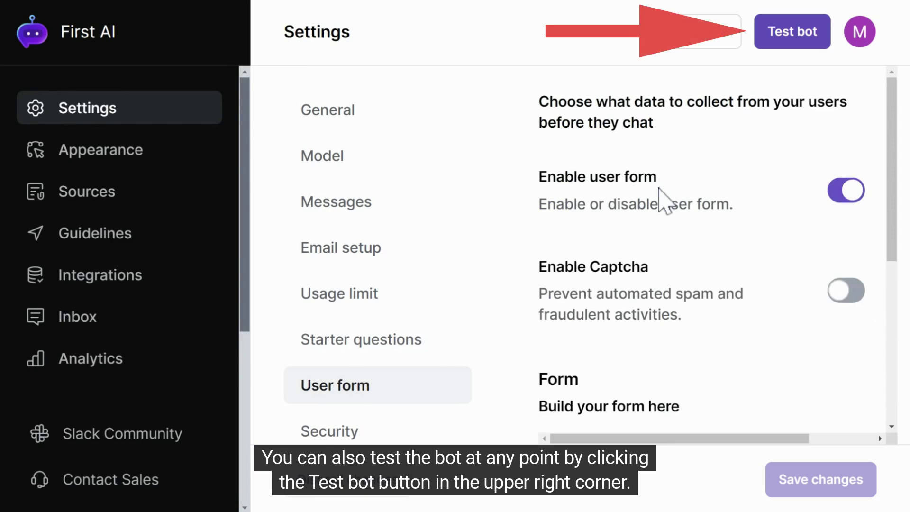
pyautogui.moveTo(896, 152); pyautogui.dragTo(894, 297)
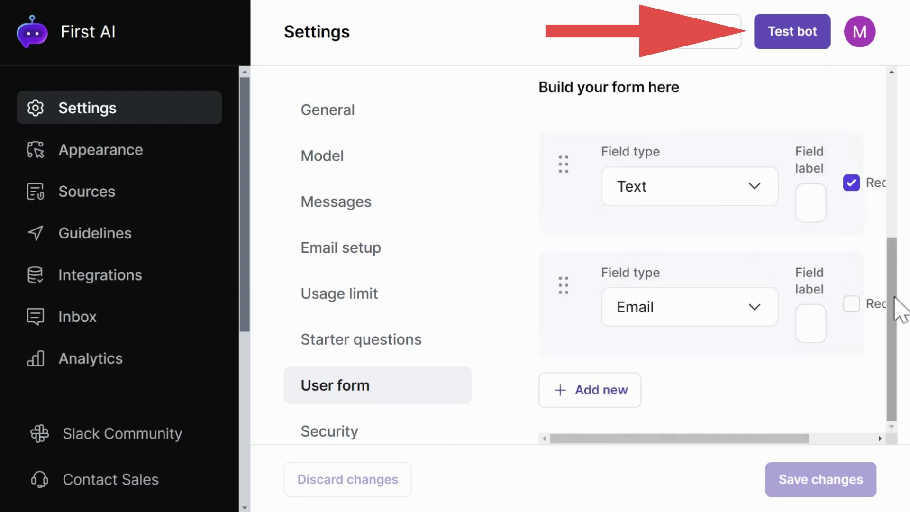
pyautogui.moveTo(783, 438); pyautogui.dragTo(728, 439)
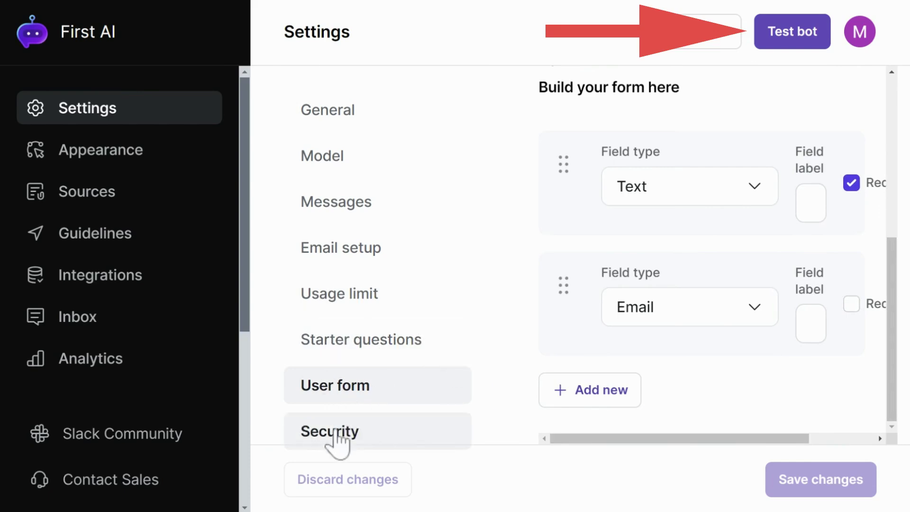
pyautogui.click(337, 441)
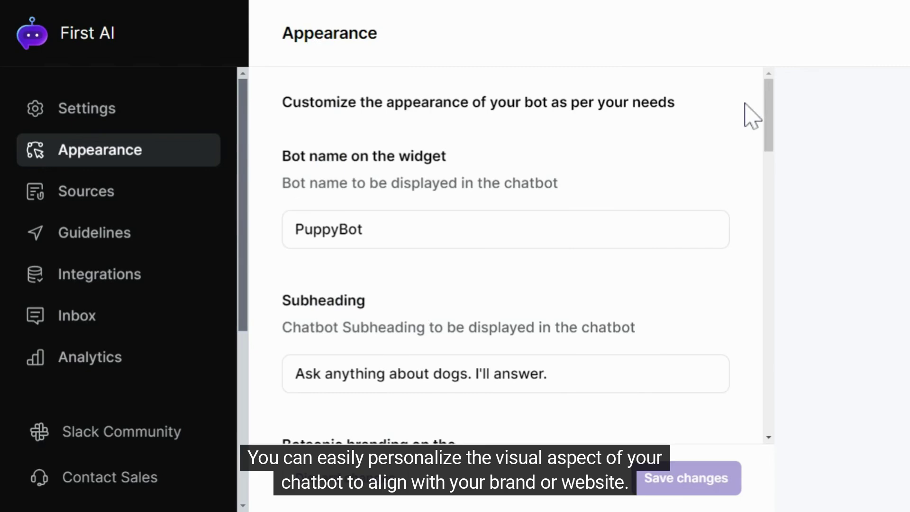
# Review the bot's branding, avatar and accent colour options in the appearance settings, and open the custom colour picker
pyautogui.scroll(-2, 774, 116)
pyautogui.moveTo(771, 115); pyautogui.dragTo(771, 167)
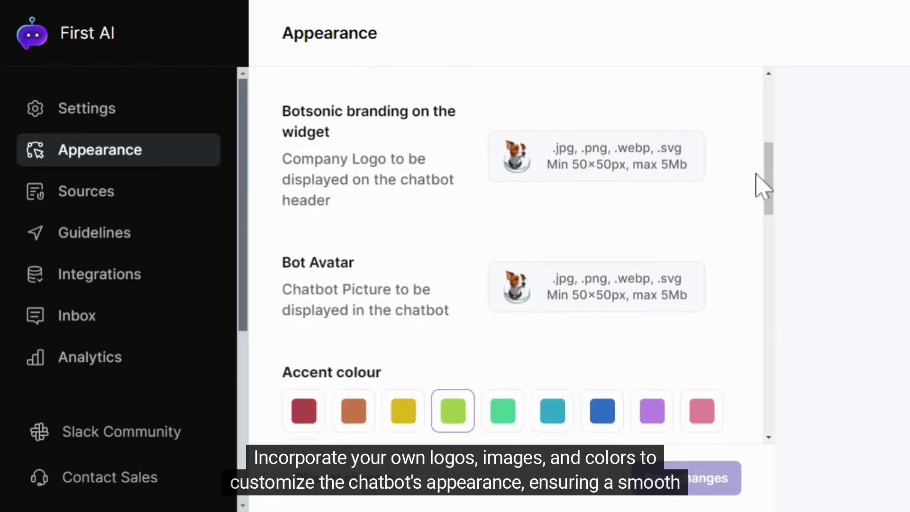
pyautogui.moveTo(772, 178); pyautogui.dragTo(774, 209)
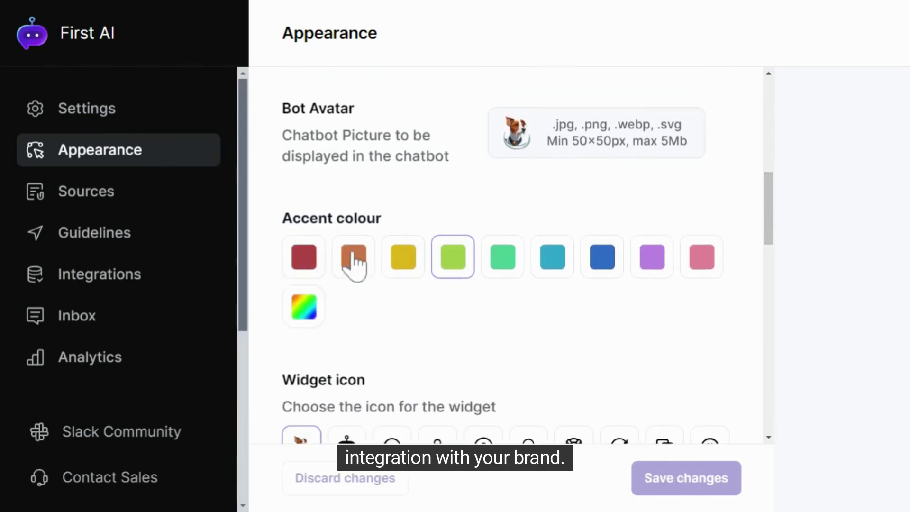
pyautogui.click(304, 310)
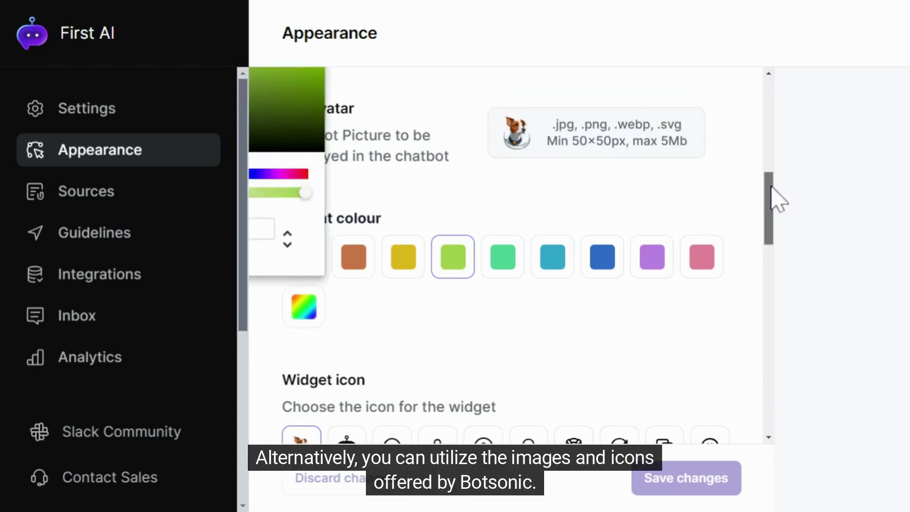
# Try the robot, chat bubble, person and smiley widget icons, and reselect the dog picture as the widget icon
pyautogui.moveTo(770, 180); pyautogui.dragTo(773, 238)
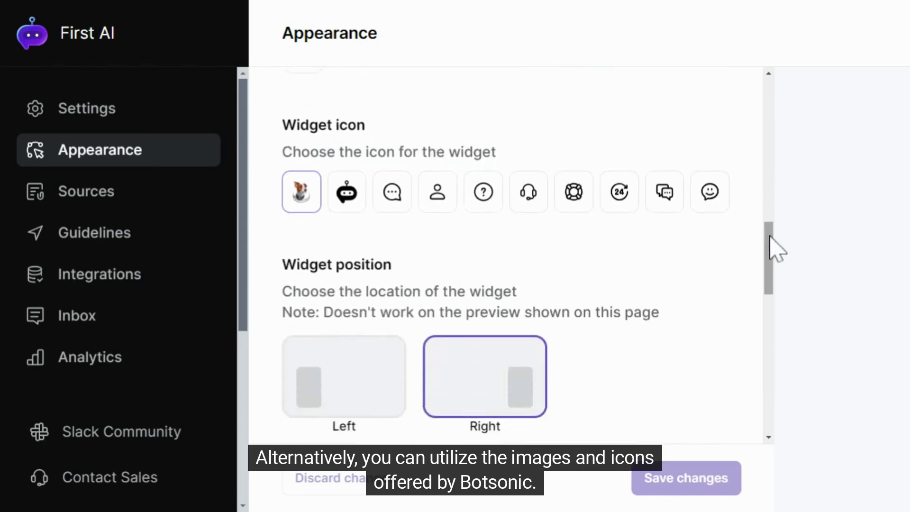
pyautogui.click(347, 198)
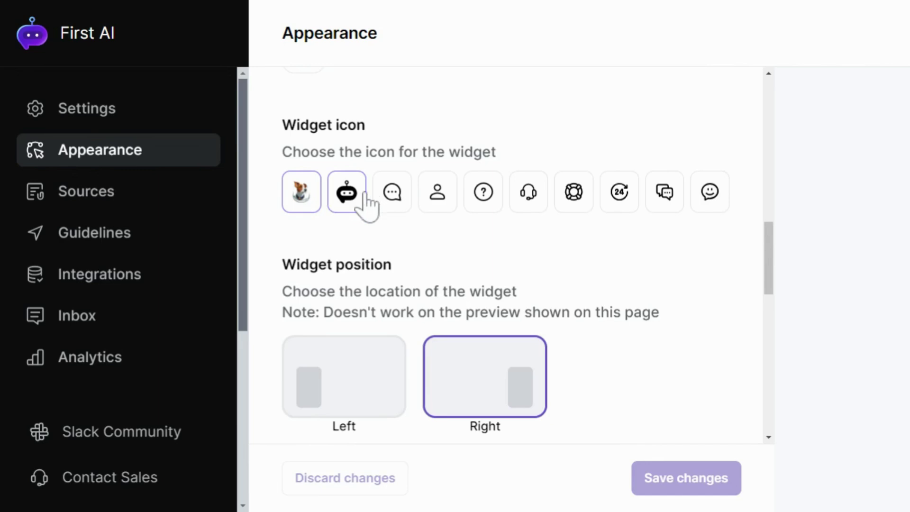
pyautogui.click(393, 199)
pyautogui.click(442, 200)
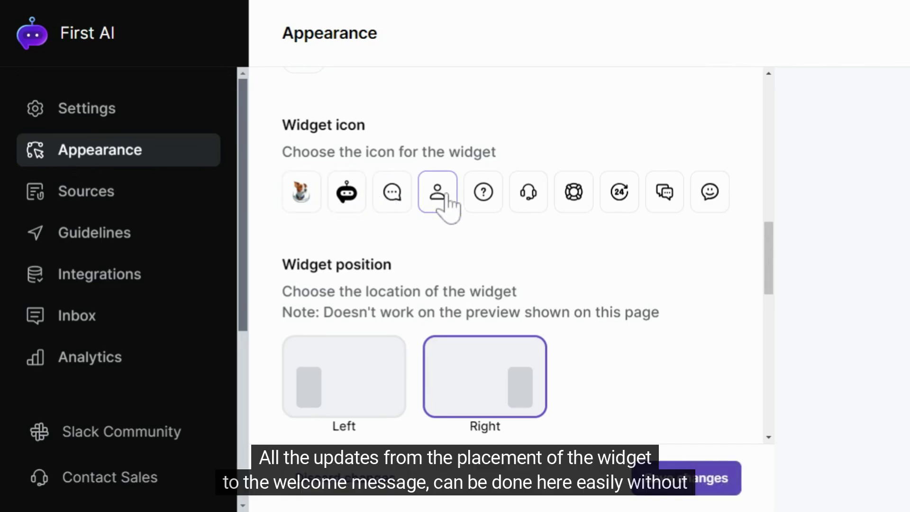
pyautogui.click(710, 196)
pyautogui.click(301, 198)
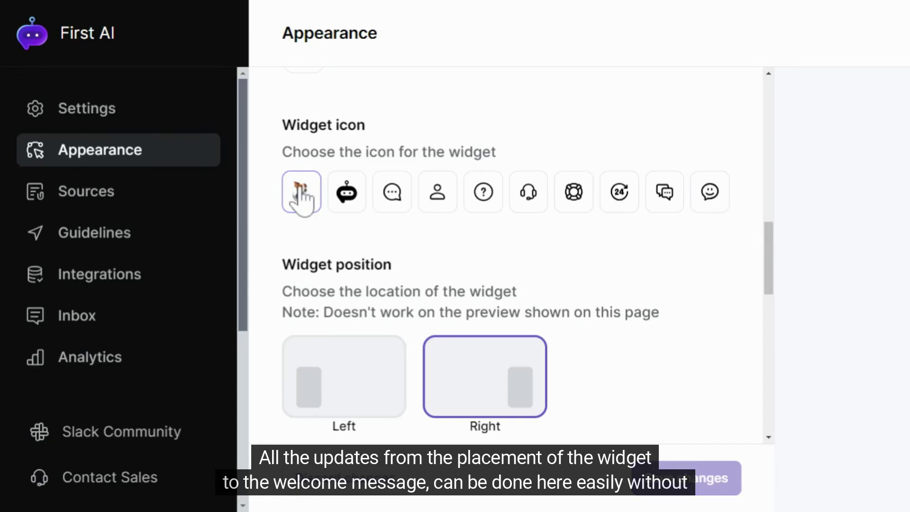
# Review the remaining appearance options, from widget position and input placeholder to welcome message, Botsonic branding and default opening
pyautogui.moveTo(774, 248); pyautogui.dragTo(776, 269)
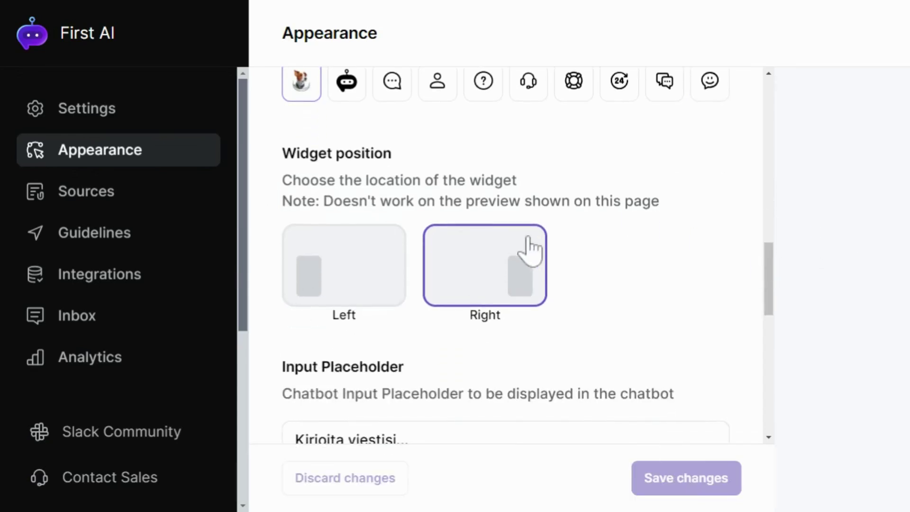
pyautogui.moveTo(773, 260); pyautogui.dragTo(758, 333)
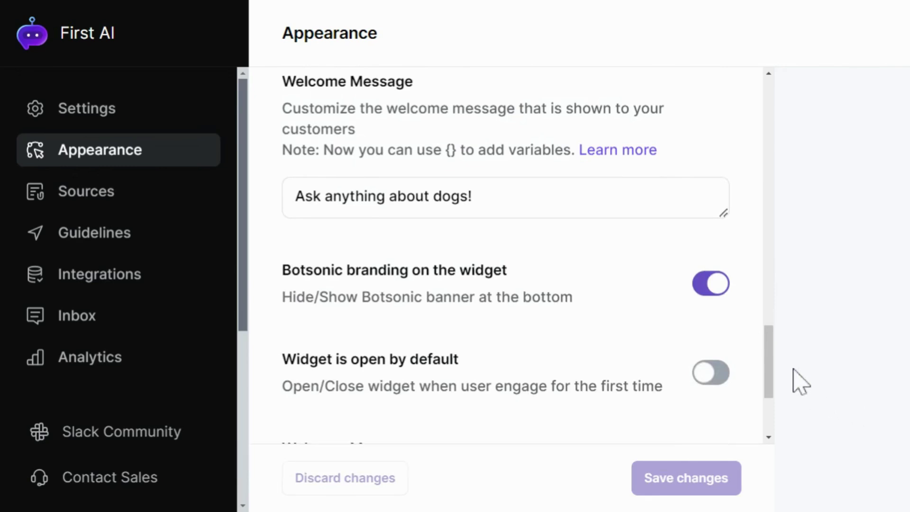
pyautogui.moveTo(772, 355); pyautogui.dragTo(772, 370)
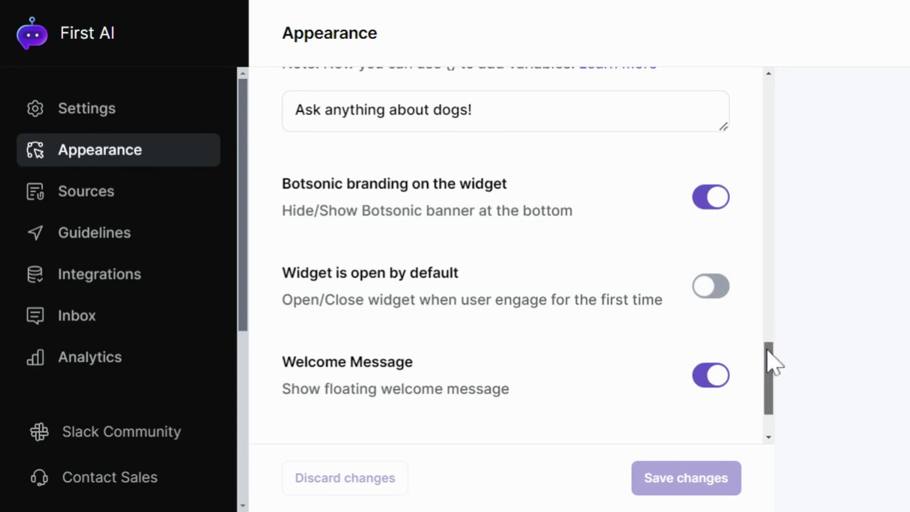
pyautogui.moveTo(774, 363); pyautogui.dragTo(772, 372)
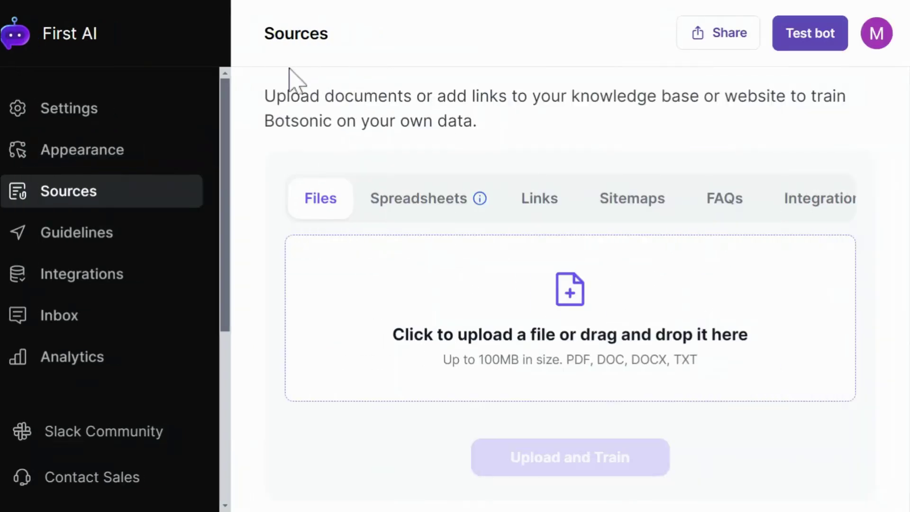
# Open the spreadsheet sources and examine the training status of the uploaded CSV files
pyautogui.scroll(-5, 499, 108)
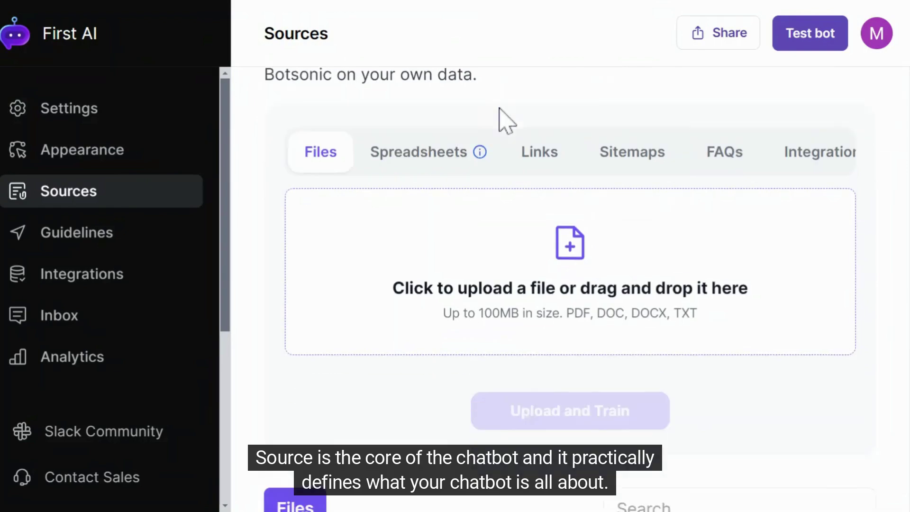
pyautogui.scroll(4, 499, 108)
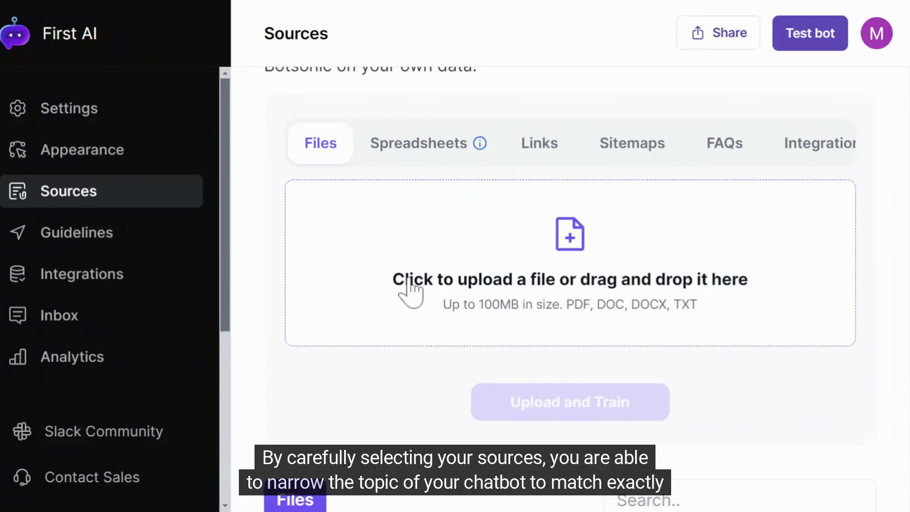
pyautogui.click(424, 150)
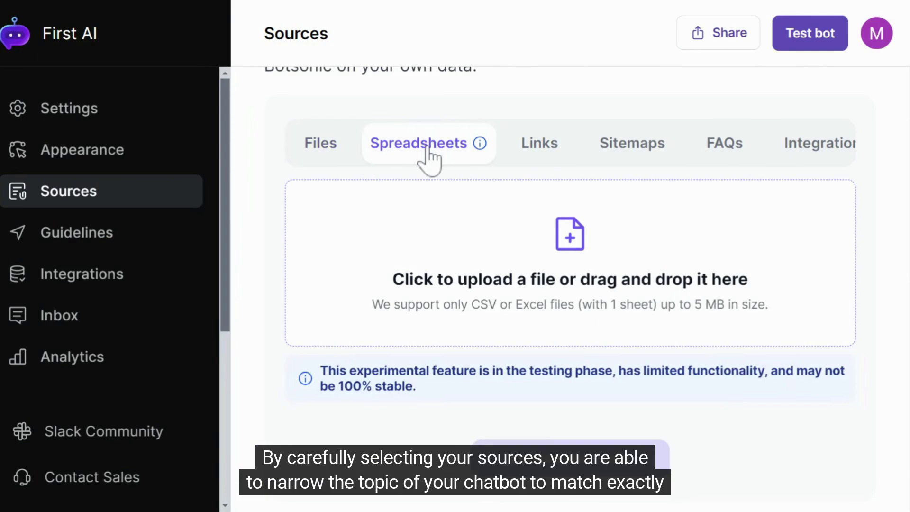
pyautogui.scroll(-5, 601, 290)
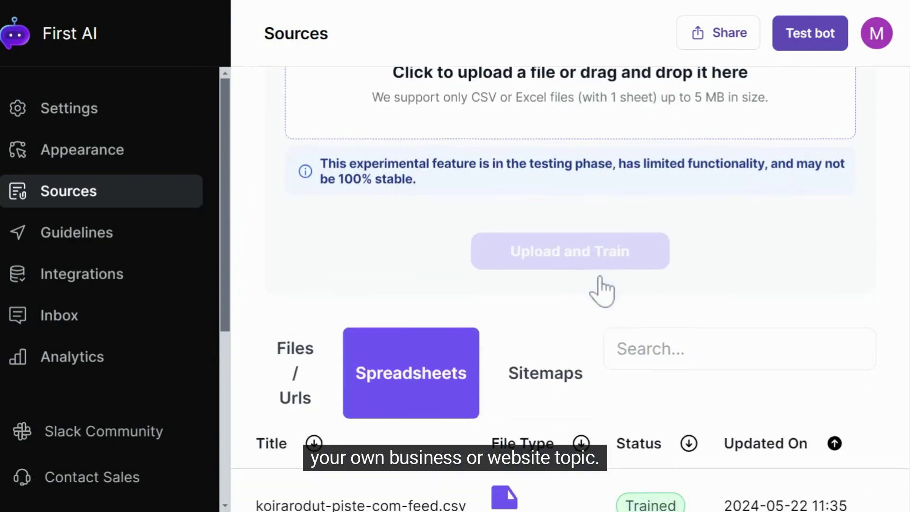
pyautogui.scroll(-6, 605, 287)
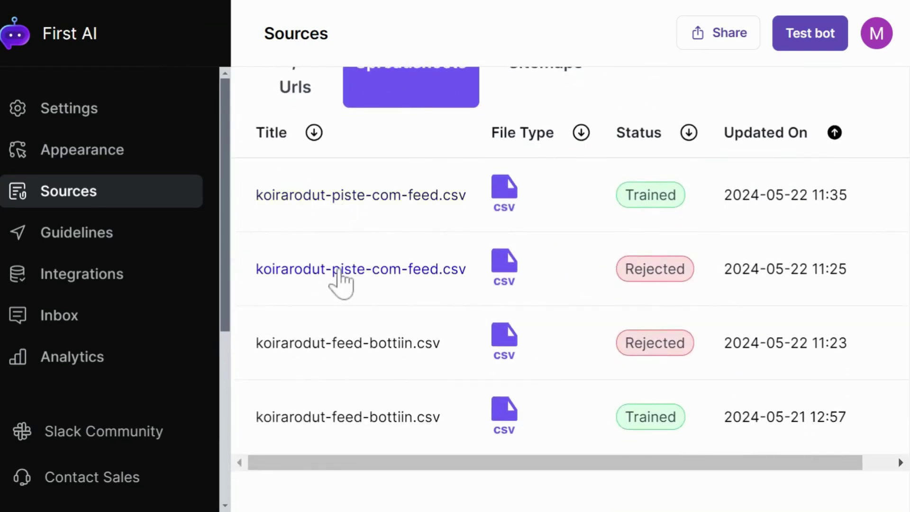
pyautogui.moveTo(655, 269)
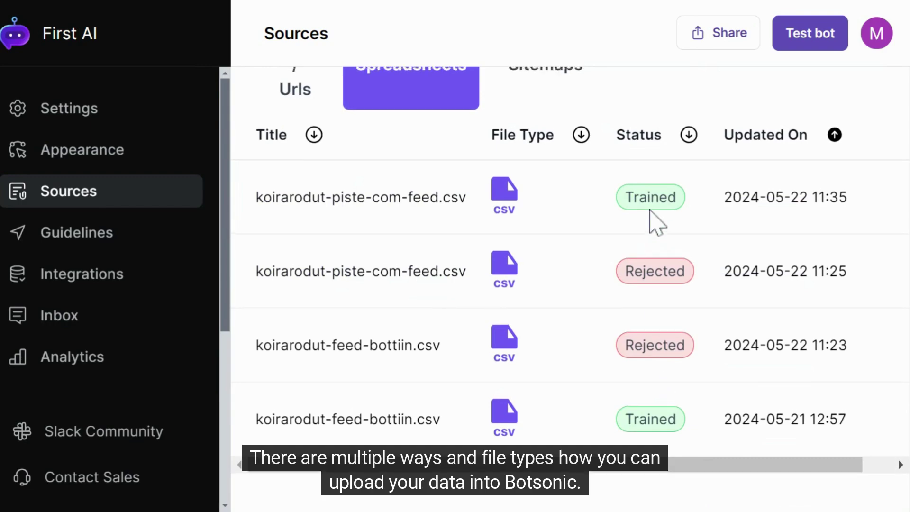
pyautogui.scroll(8, 650, 220)
pyautogui.scroll(2, 625, 218)
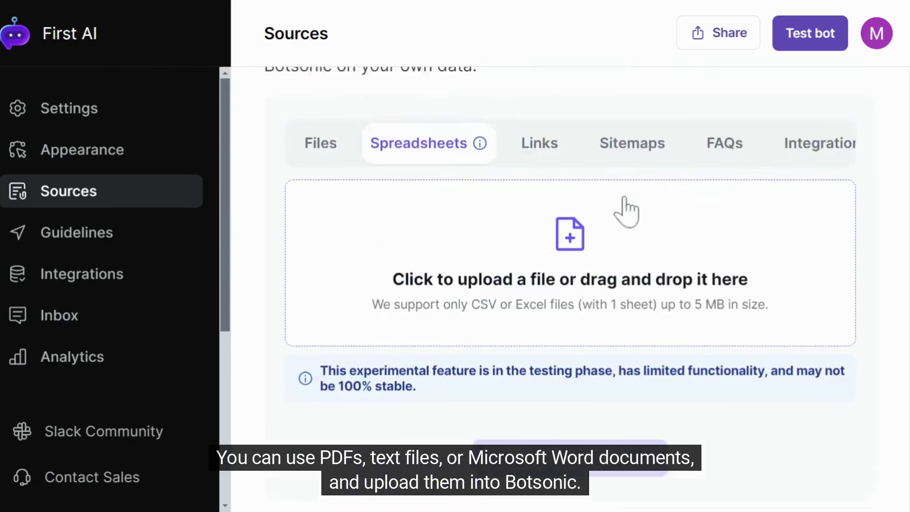
# Look through the link, sitemap, FAQ and integration options for adding training data to the bot
pyautogui.click(548, 150)
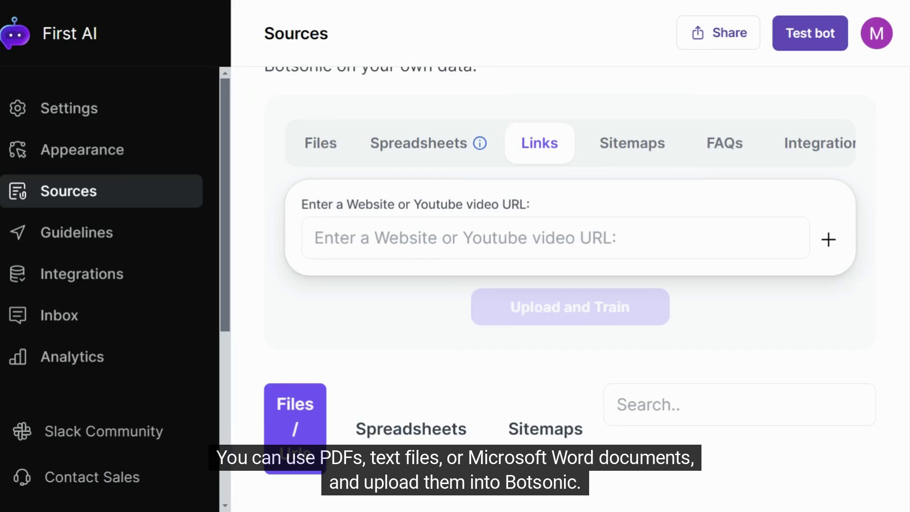
pyautogui.click(640, 151)
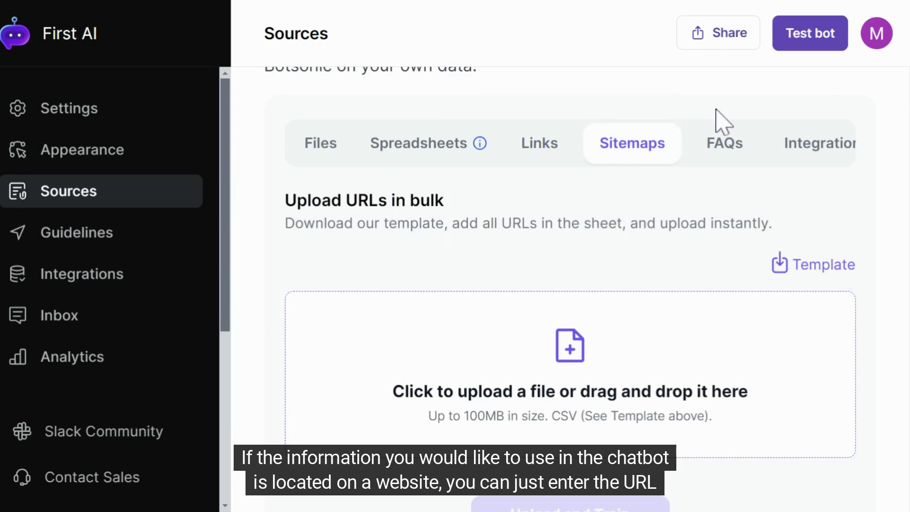
pyautogui.click(734, 146)
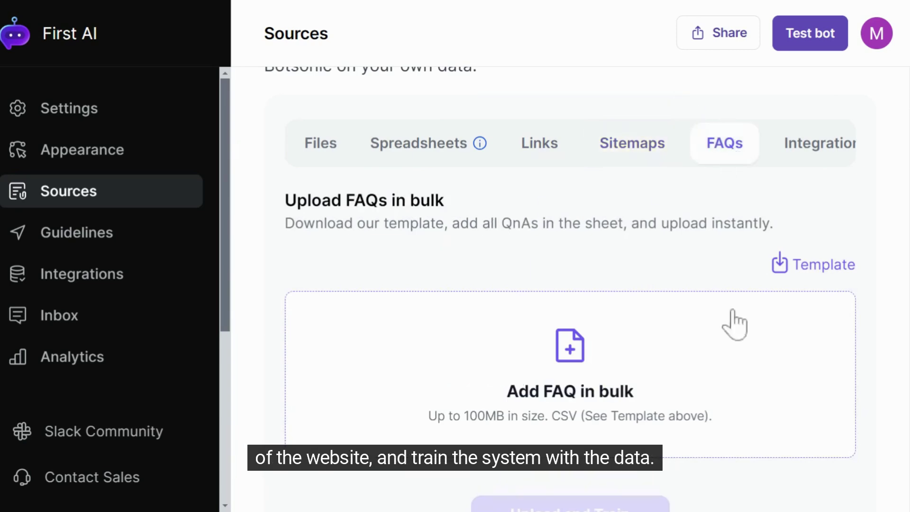
pyautogui.click(833, 149)
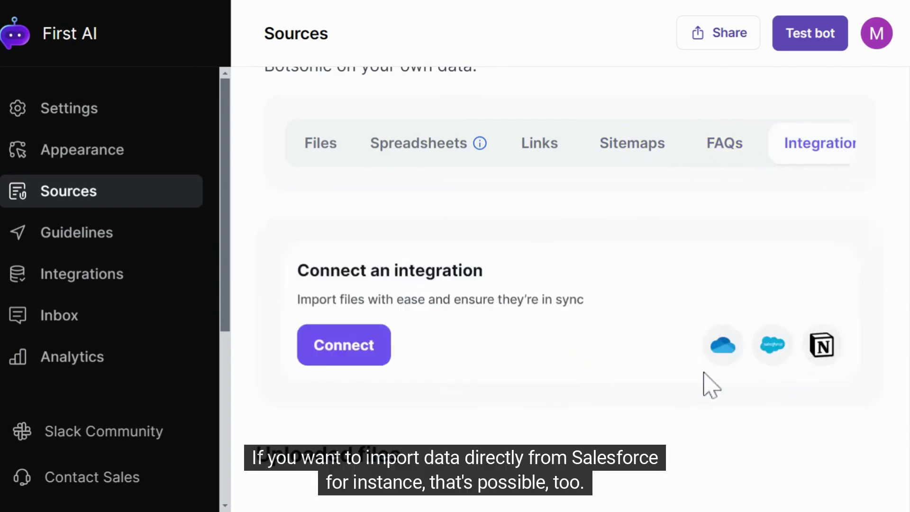
pyautogui.scroll(-1, 838, 370)
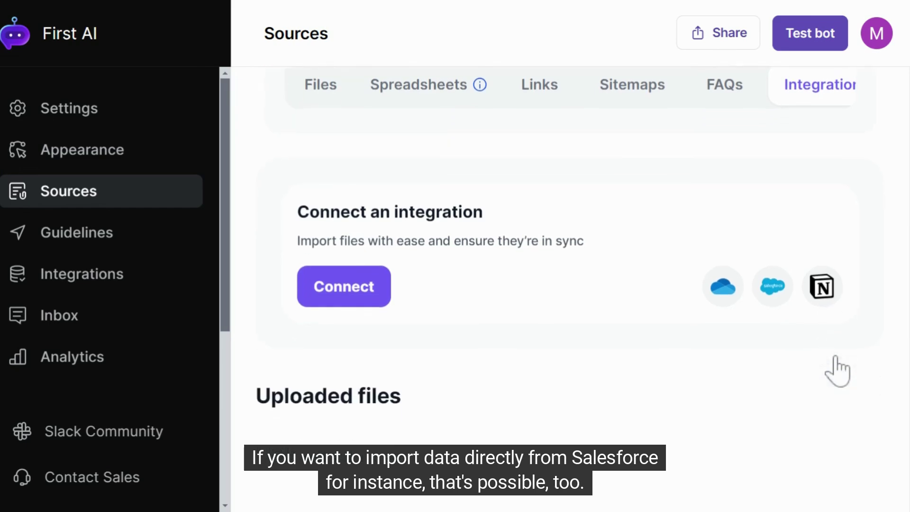
# Return to the spreadsheet source options and view the supported file types and upload area
pyautogui.scroll(2, 838, 368)
pyautogui.click(429, 202)
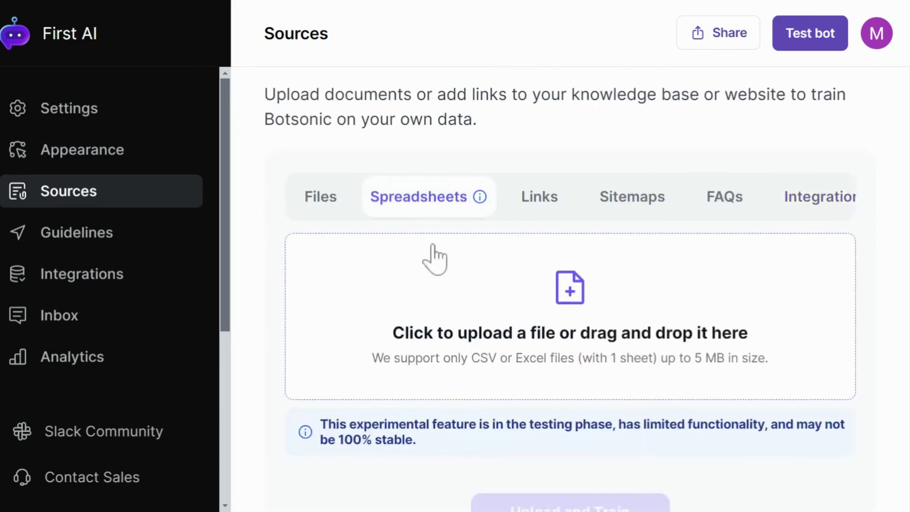
pyautogui.scroll(-5, 438, 258)
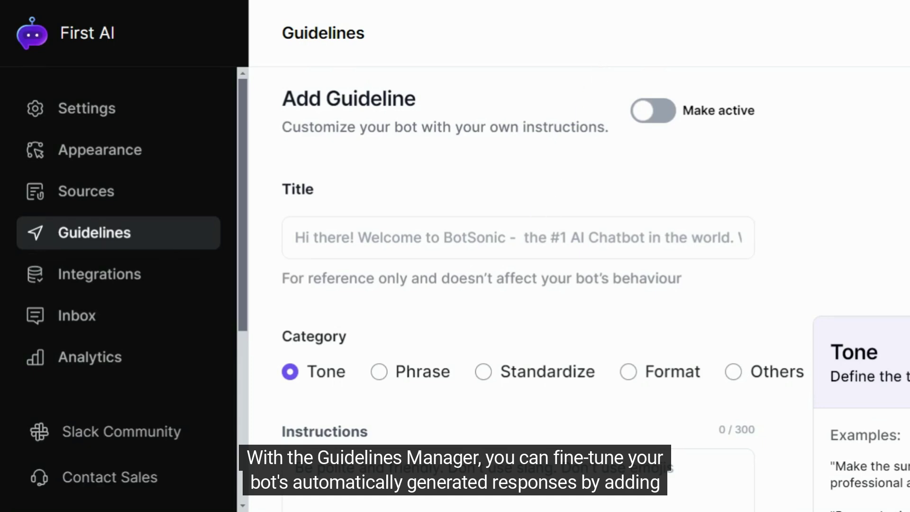
# Title the new guideline Puppybot1
pyautogui.click(519, 237)
pyautogui.write('P')
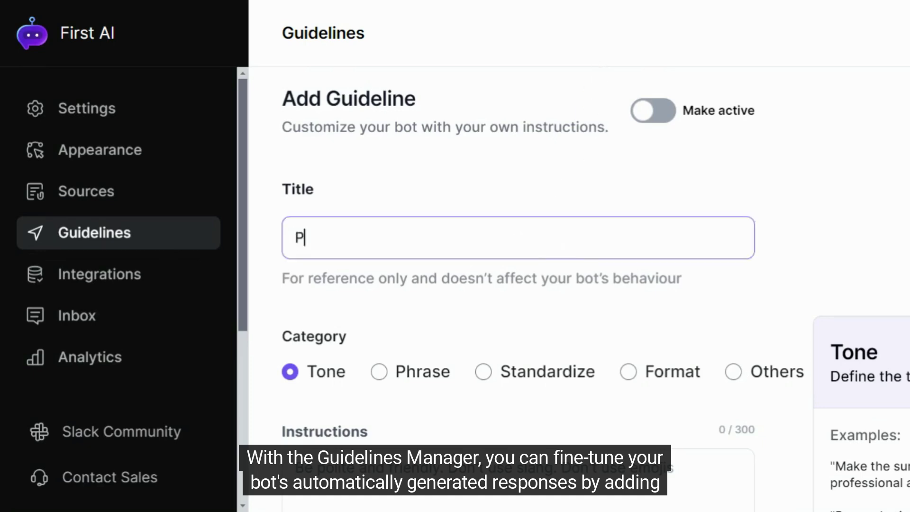
pyautogui.write('uppy')
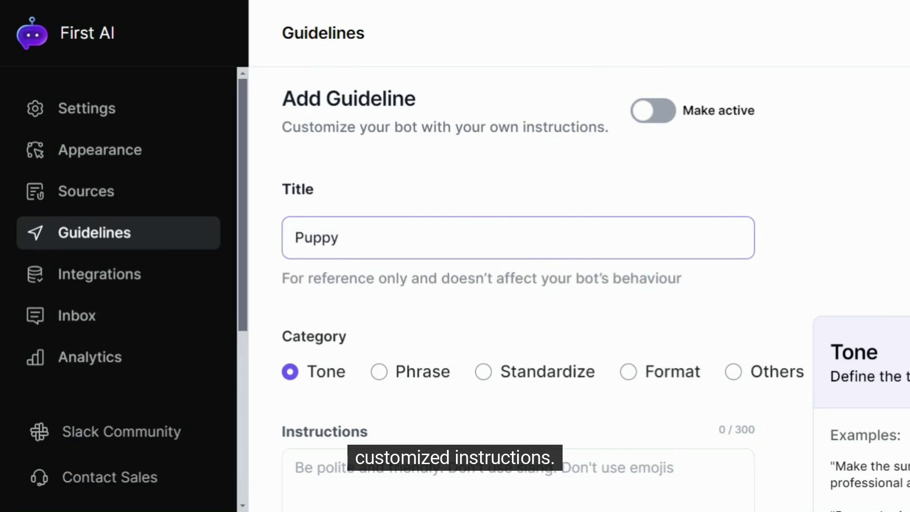
pyautogui.write('bo')
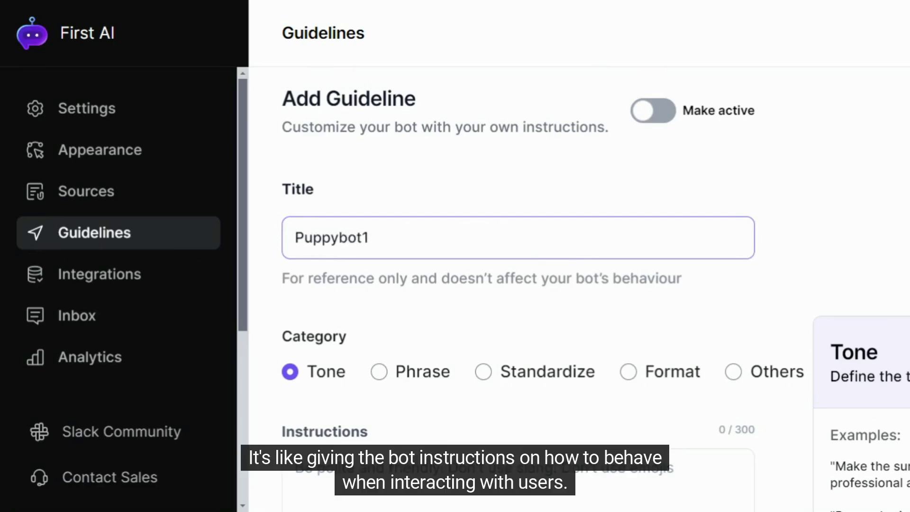
pyautogui.write('t1')
# Write instructions asking for casual but professional, emphatic, humorous but not sarcastic replies, avoiding "I don't have this in context" and using bullet points for long-form summaries
pyautogui.scroll(-2, 555, 163)
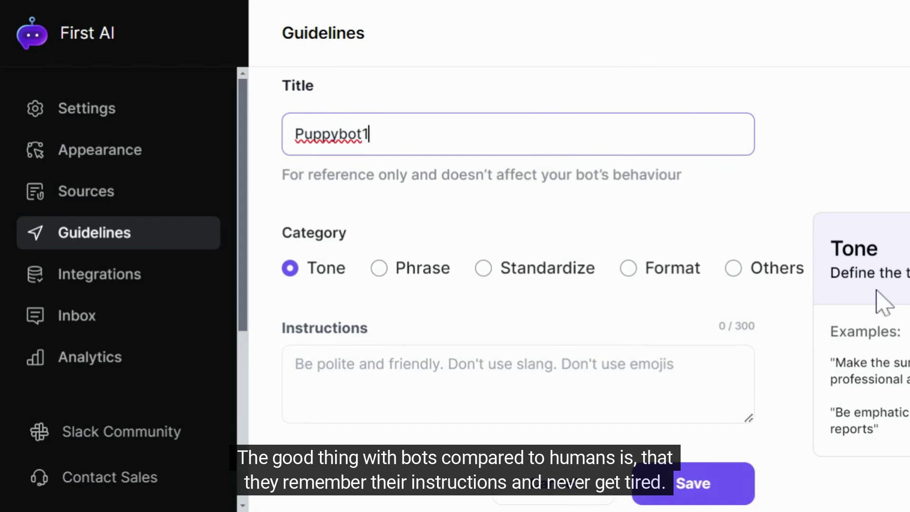
pyautogui.scroll(-1, 883, 304)
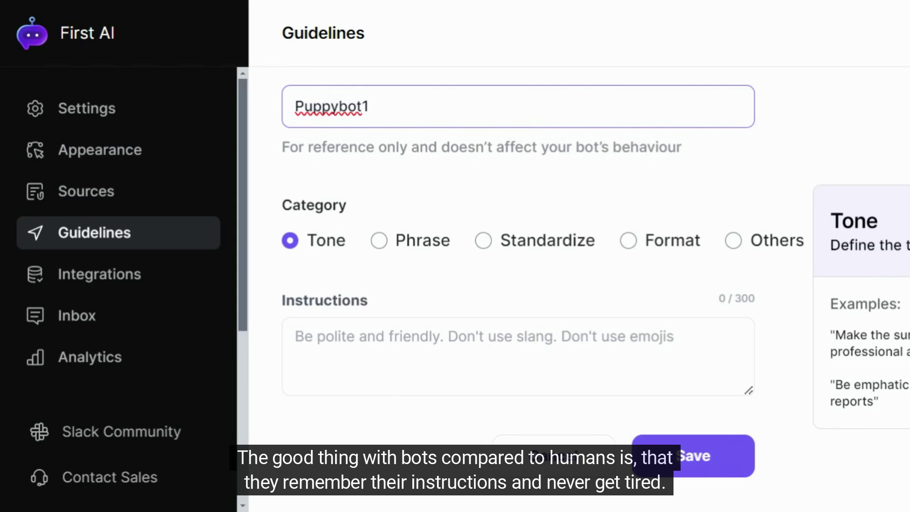
pyautogui.click(296, 336)
pyautogui.write('Make sure the tone of the responses is casual, but still professional. Be emphatic to any issues or queries that the users reports. You can be humorous, but not sarcastic. Don\'t use the phrase "I don\'t have this in context" as a response. Use bullet points while summarising long form content.')
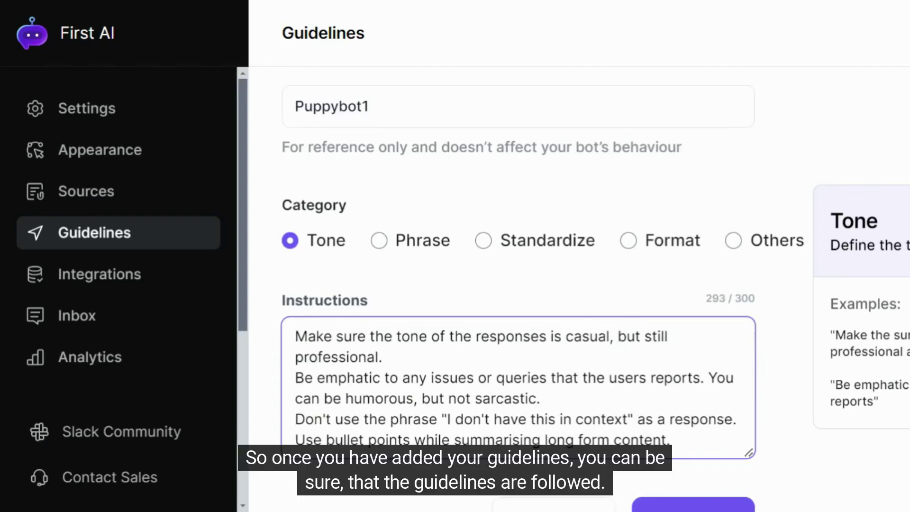
pyautogui.scroll(-1, 522, 284)
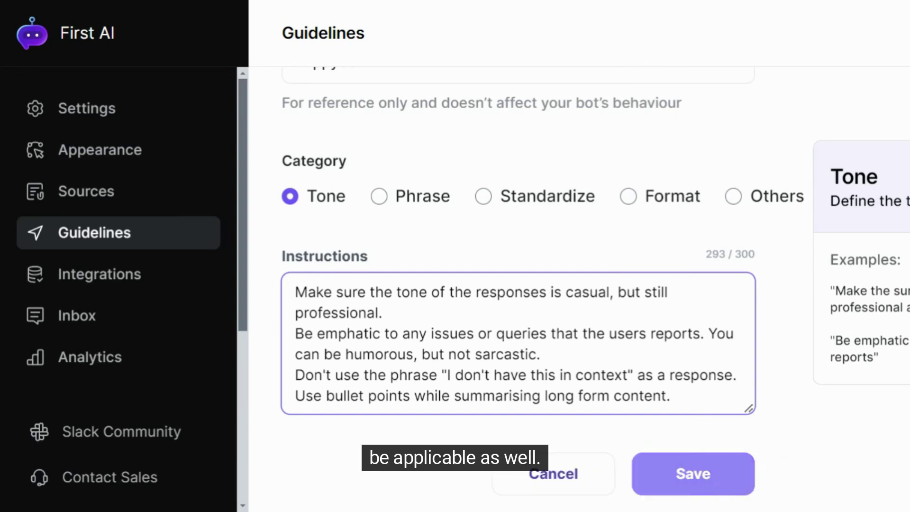
# Look through the Phrase, Standardize and Format categories, set the guideline's category to Others and make the guideline active
pyautogui.click(381, 198)
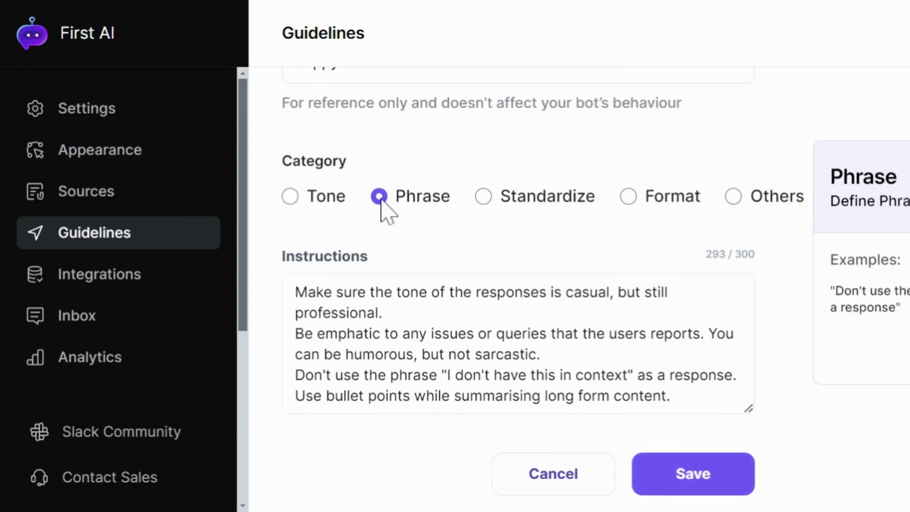
pyautogui.click(483, 197)
pyautogui.click(629, 197)
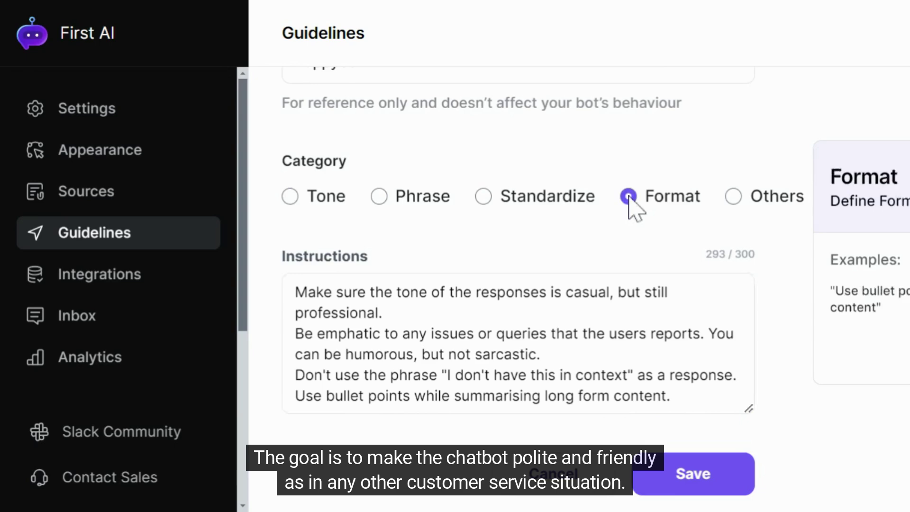
pyautogui.click(734, 196)
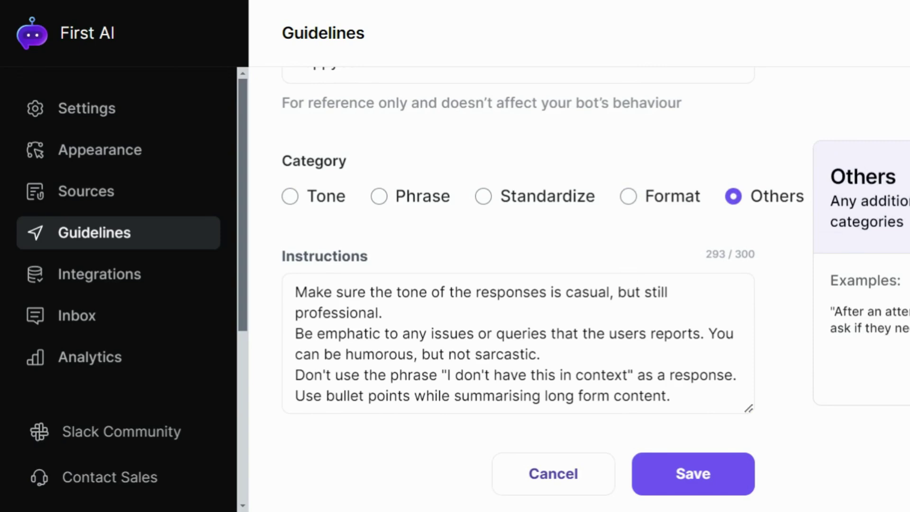
pyautogui.scroll(4, 625, 274)
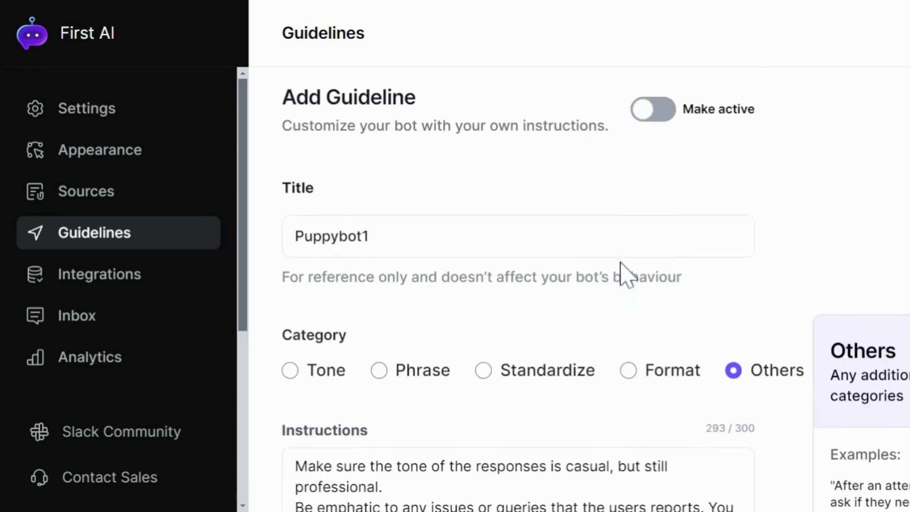
pyautogui.click(662, 113)
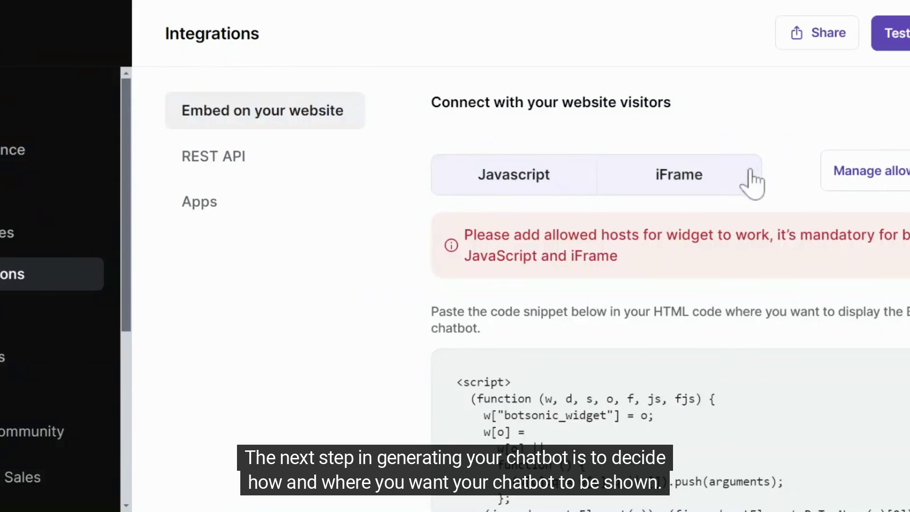
# Compare the JavaScript and iFrame website embedding options and view the REST API integration details
pyautogui.click(701, 189)
pyautogui.click(533, 177)
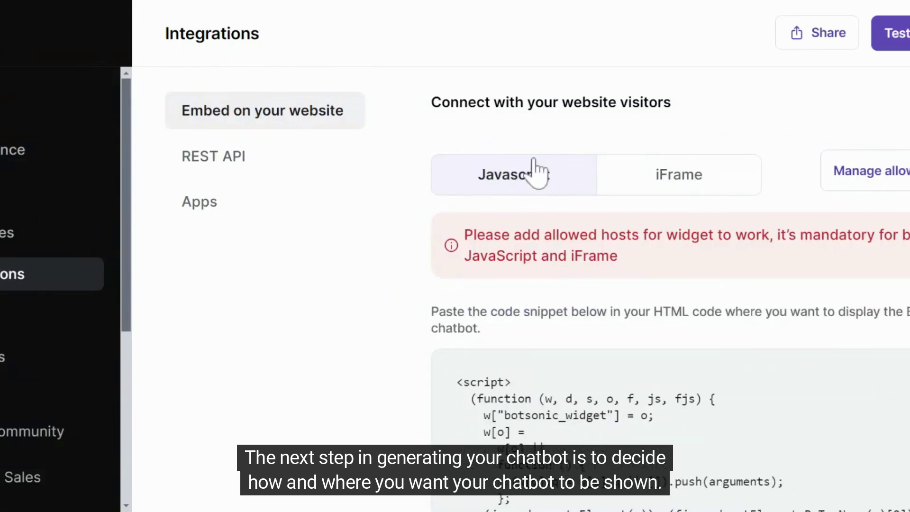
pyautogui.click(204, 159)
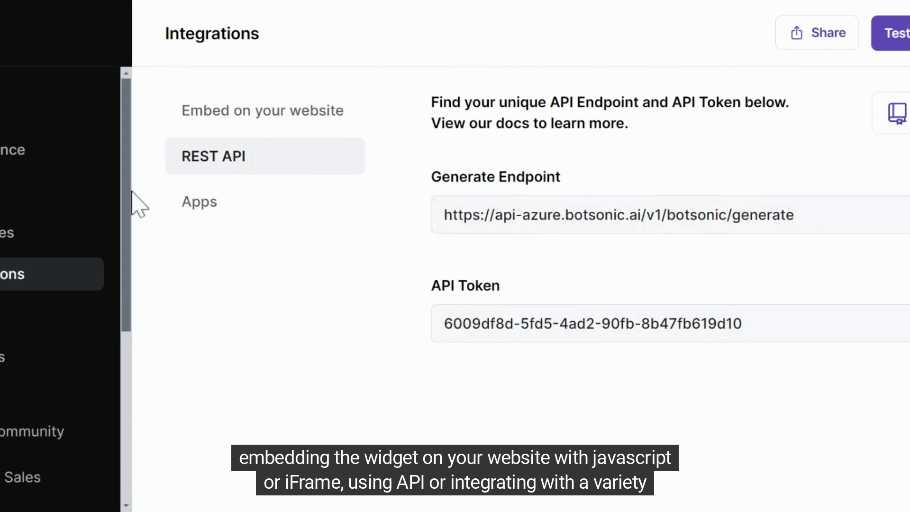
# Browse all apps available for integration with the bot, from Consent Agreement, Telegram and Whatsapp to Wordpress, Calendly and Slack
pyautogui.click(200, 219)
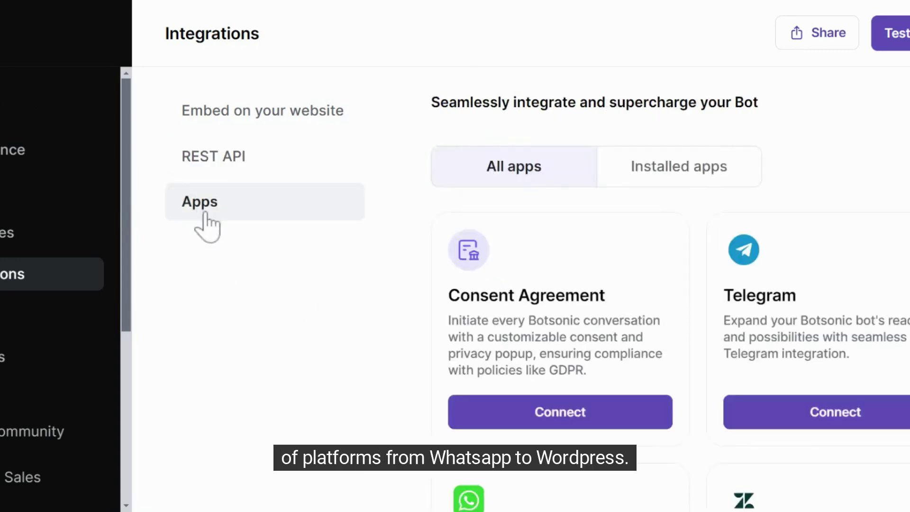
pyautogui.scroll(-3, 678, 283)
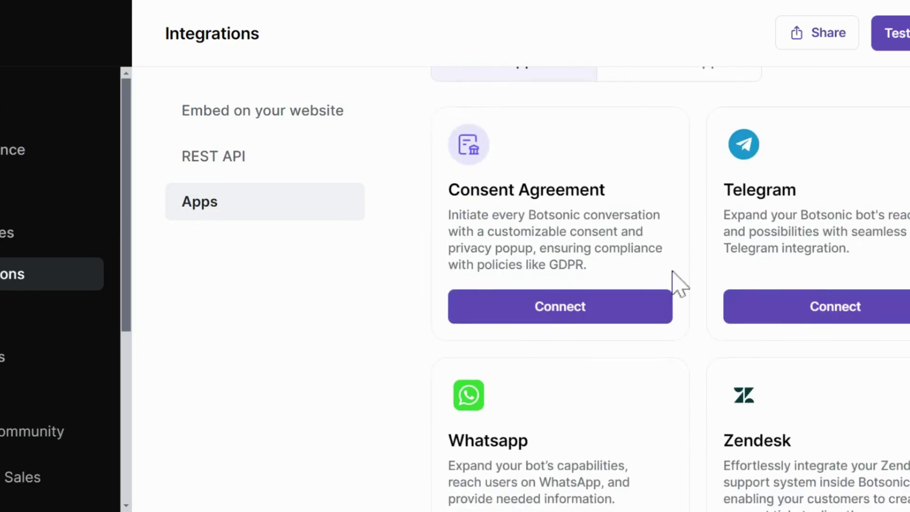
pyautogui.scroll(-9, 679, 284)
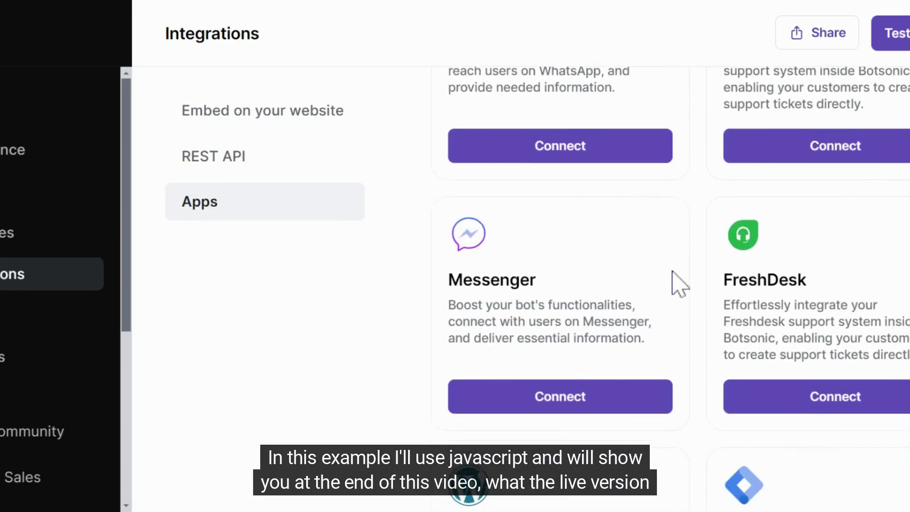
pyautogui.scroll(-2, 679, 284)
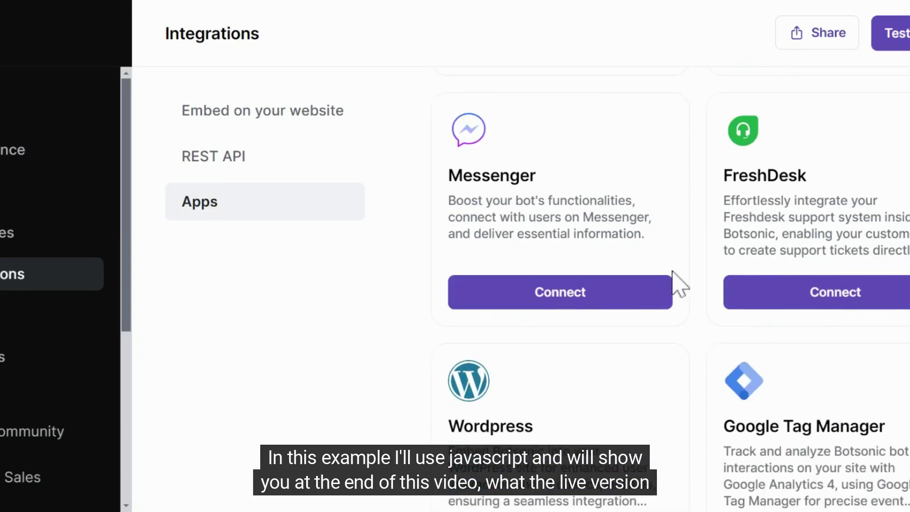
pyautogui.scroll(-2, 679, 284)
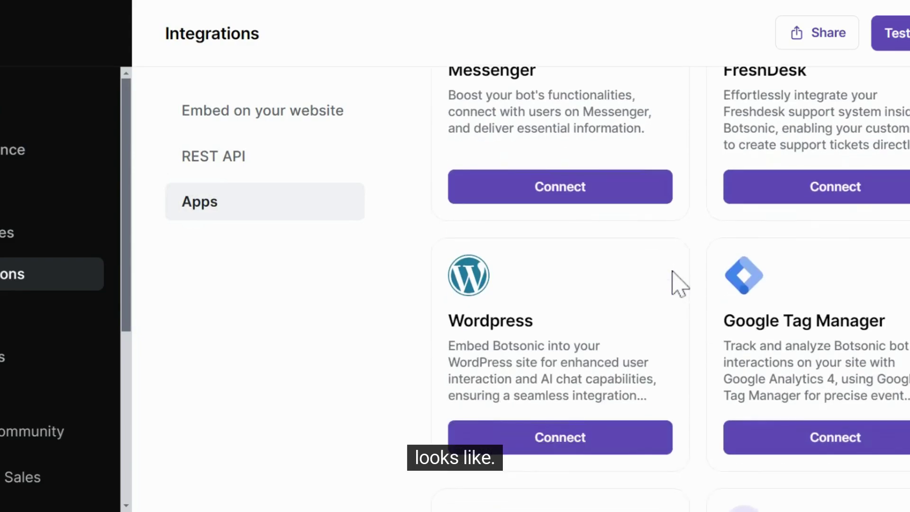
pyautogui.scroll(-6, 679, 284)
pyautogui.scroll(-4, 673, 273)
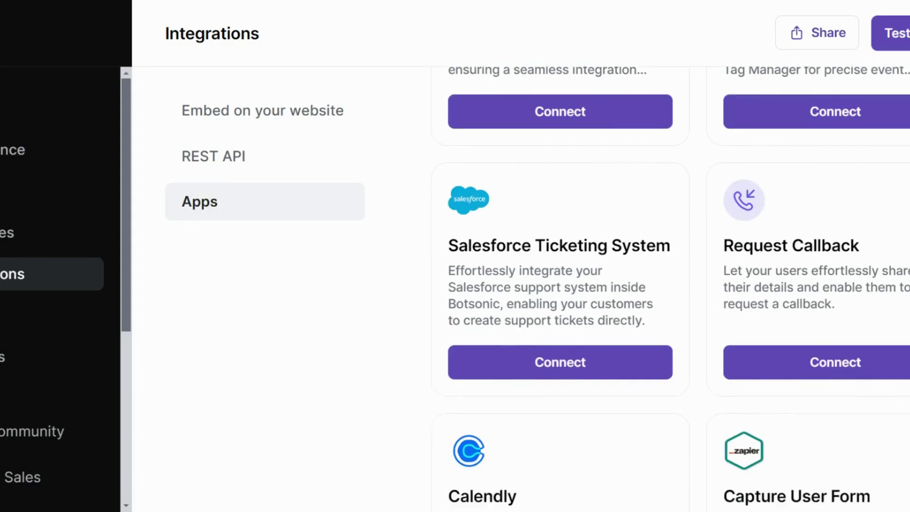
pyautogui.scroll(-4, 679, 283)
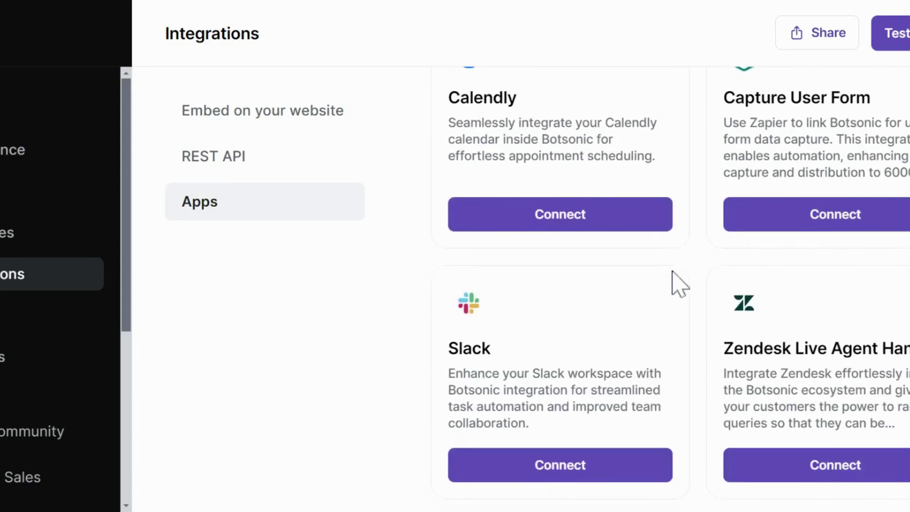
pyautogui.scroll(-4, 673, 279)
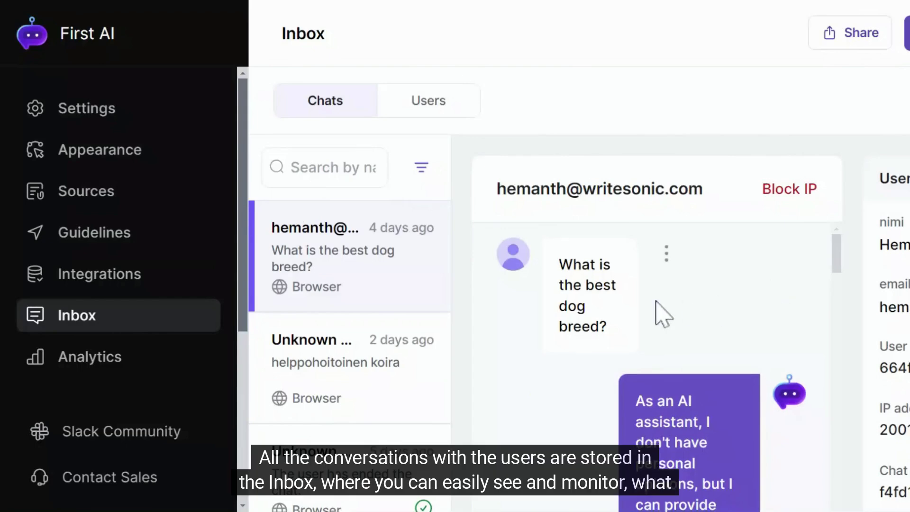
# Read through the inbox conversation about the best dog breed to check the bot's answers
pyautogui.scroll(-2, 664, 314)
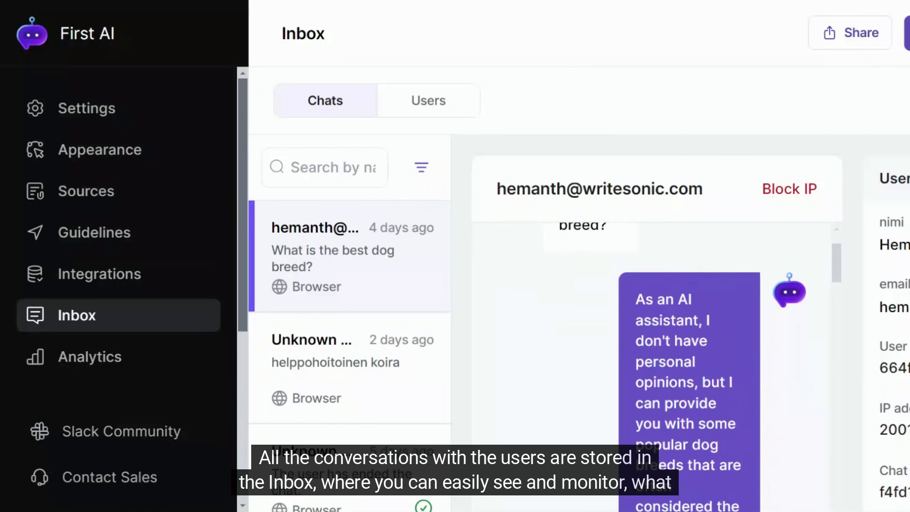
pyautogui.scroll(-2, 657, 367)
pyautogui.scroll(-6, 689, 367)
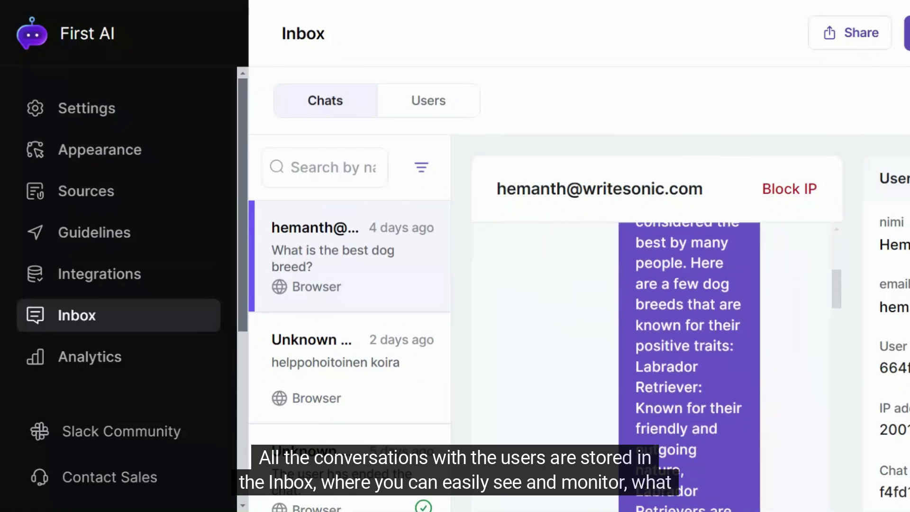
pyautogui.scroll(-2, 688, 367)
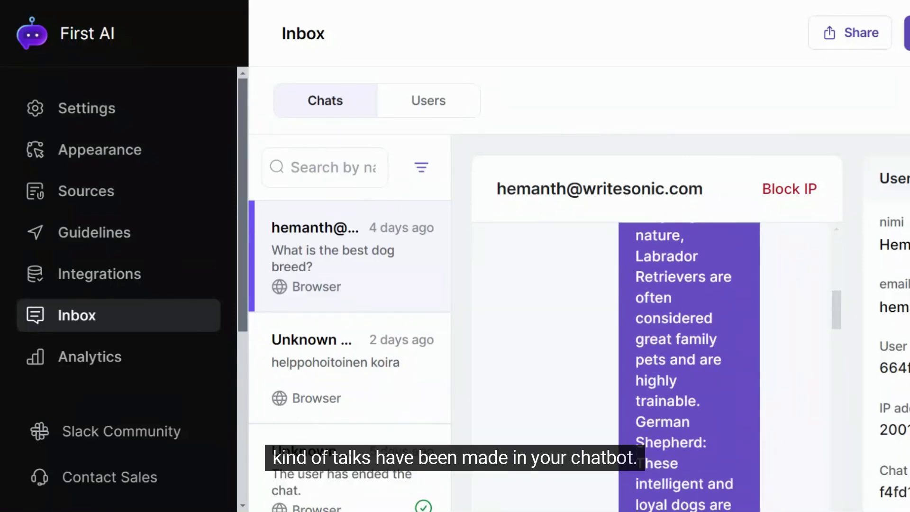
pyautogui.scroll(-4, 688, 367)
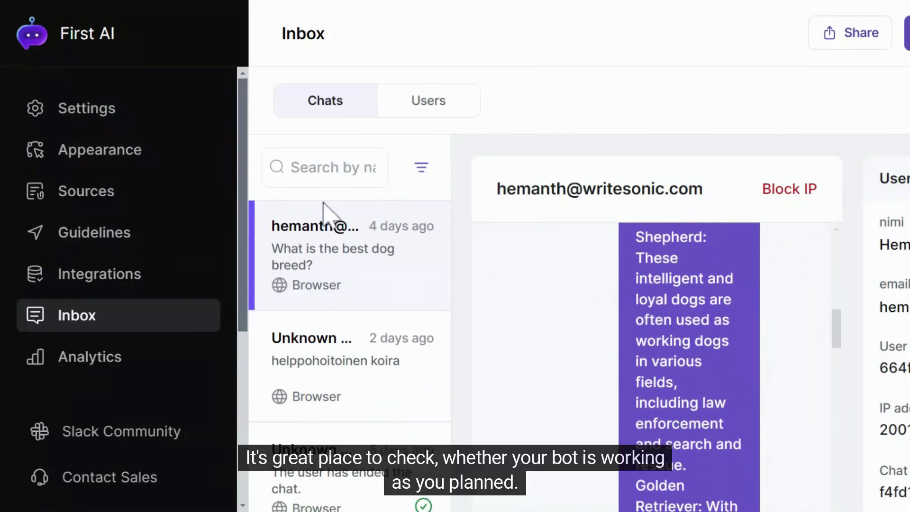
pyautogui.scroll(-2, 324, 203)
# View the list of recorded users and return to the chats in the inbox
pyautogui.click(429, 114)
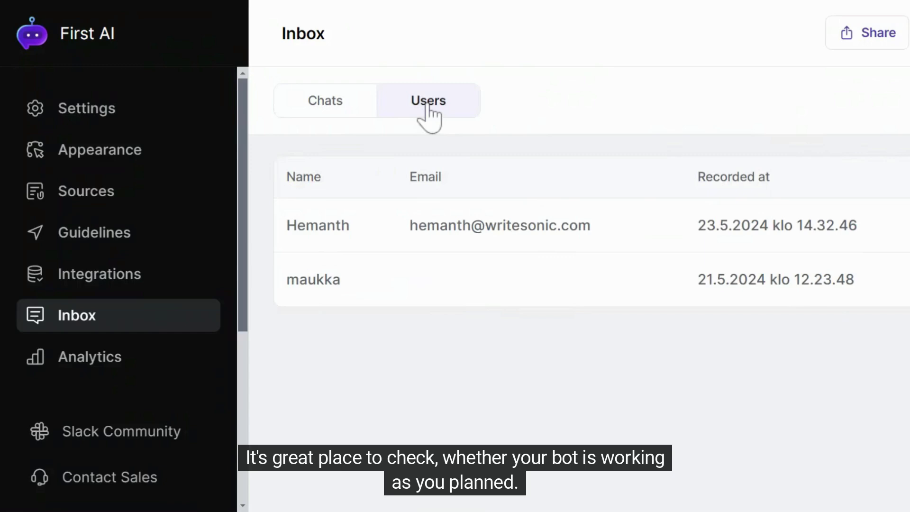
pyautogui.click(328, 121)
pyautogui.click(427, 227)
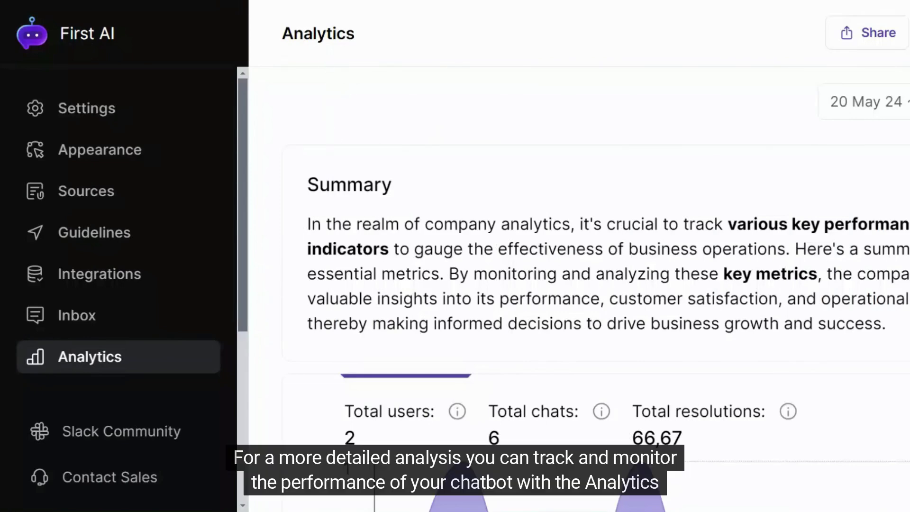
# Examine the chatbot's analytics, from the total users chart and page engagement to resolutions, unanswered queries, most used FAQs and starter questions
pyautogui.scroll(-5, 587, 264)
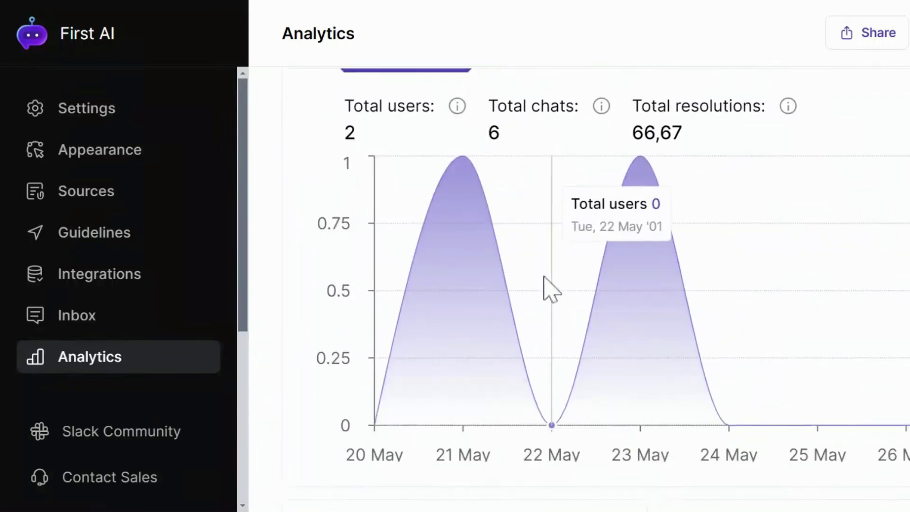
pyautogui.scroll(-3, 544, 286)
pyautogui.scroll(-7, 548, 289)
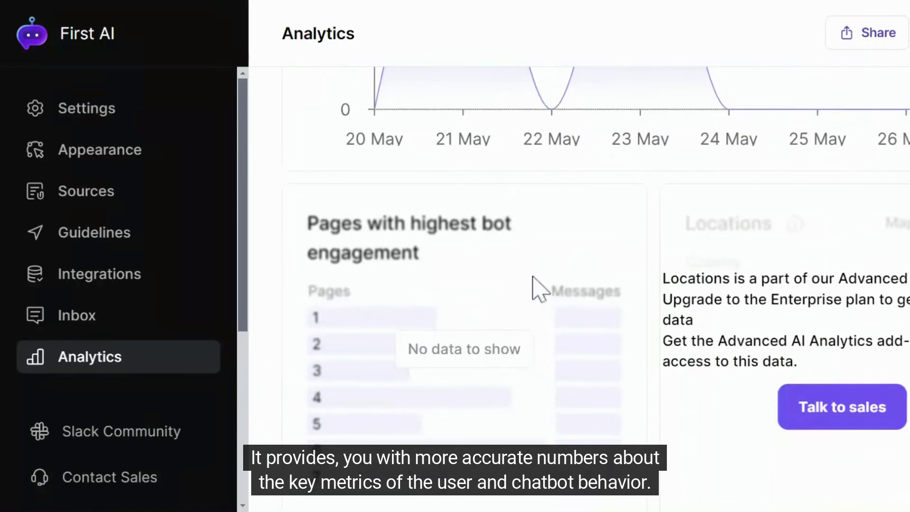
pyautogui.scroll(-3, 746, 325)
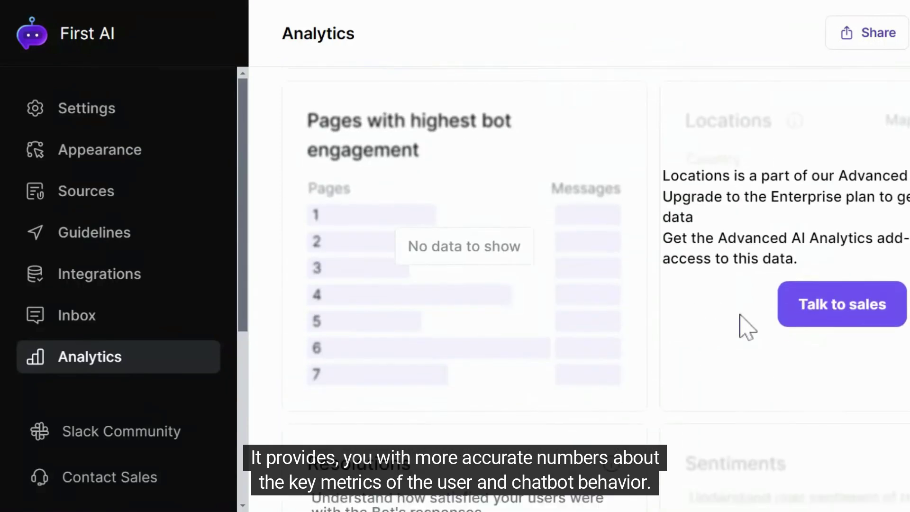
pyautogui.scroll(-3, 522, 278)
pyautogui.scroll(-3, 523, 264)
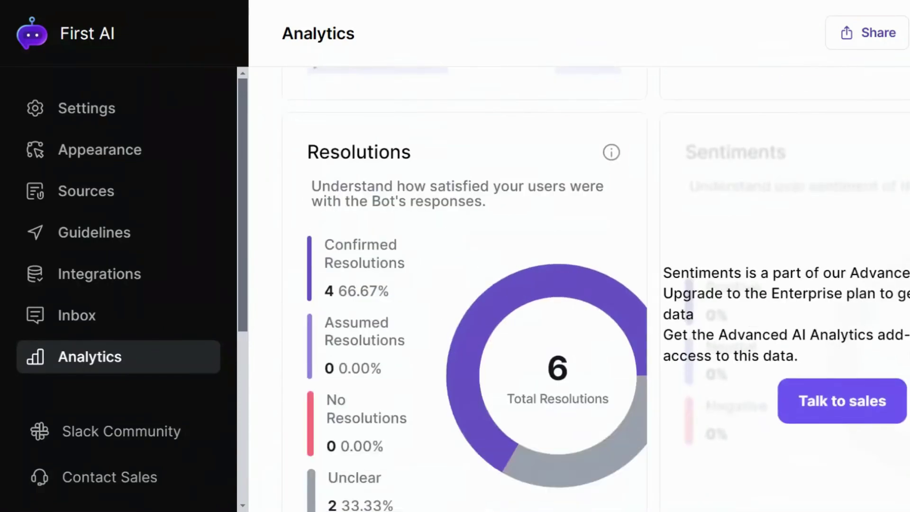
pyautogui.scroll(-4, 448, 231)
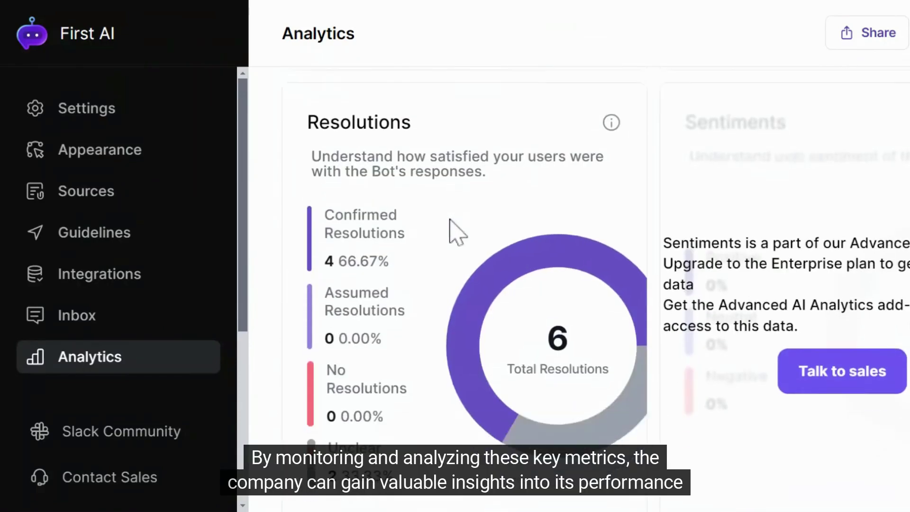
pyautogui.scroll(-3, 453, 232)
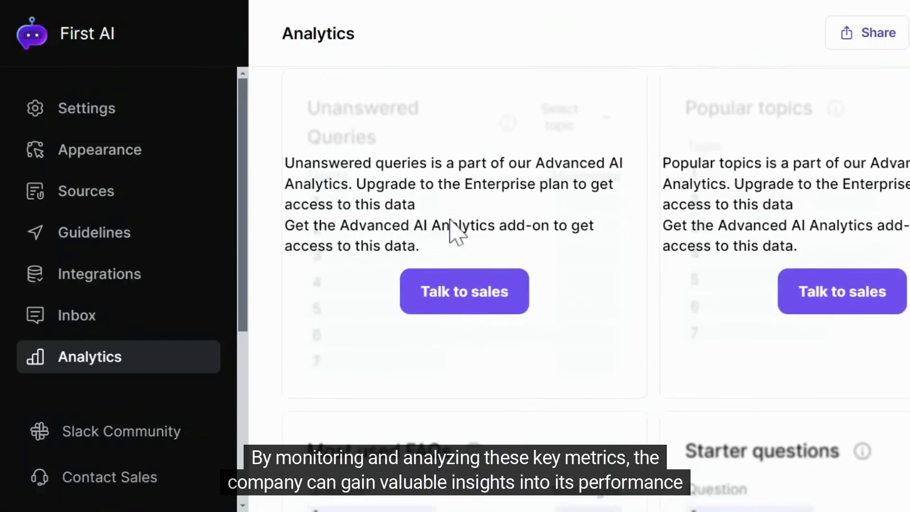
pyautogui.scroll(-3, 452, 230)
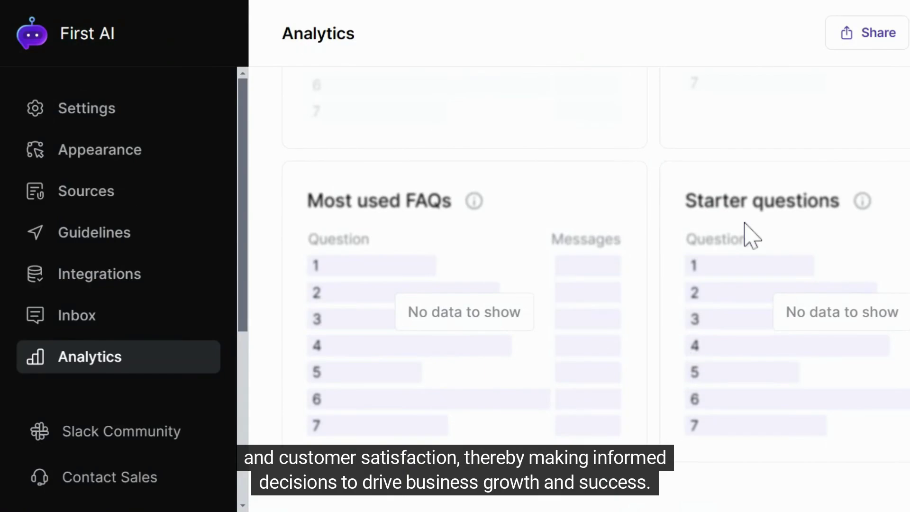
# Test the bot in the preview chat by asking "the biggest dog breed" and read through its answer
pyautogui.scroll(2, 746, 234)
pyautogui.scroll(10, 739, 222)
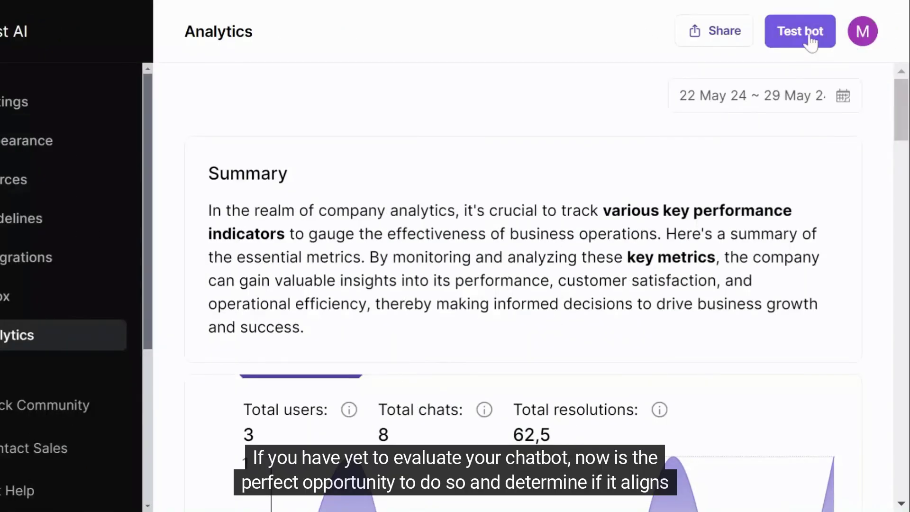
pyautogui.click(809, 33)
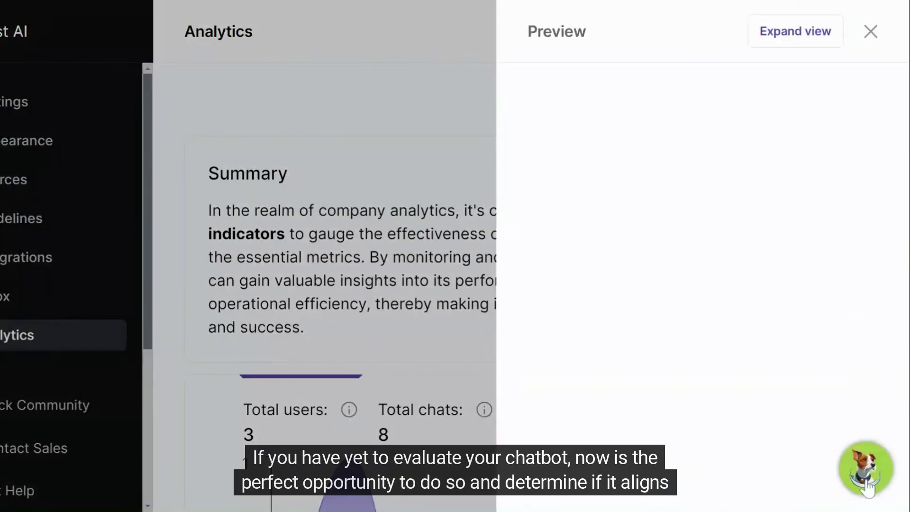
pyautogui.click(866, 469)
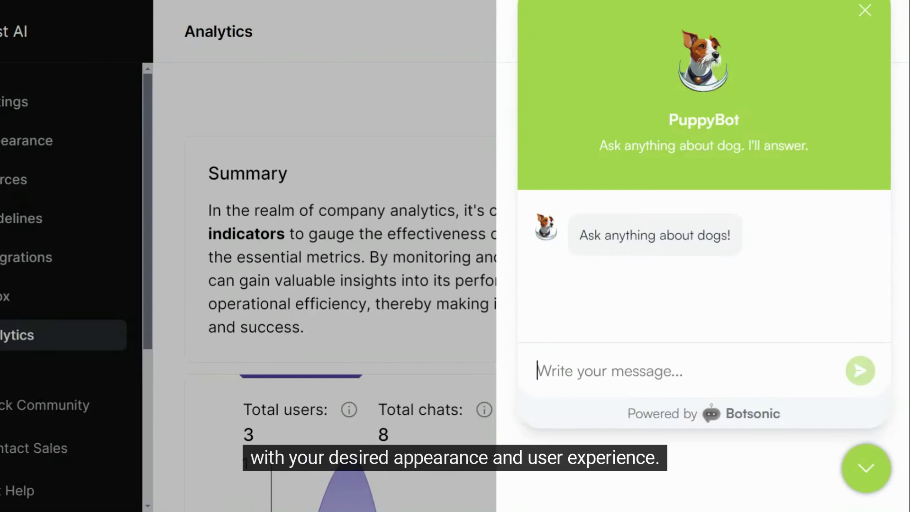
pyautogui.write('the biggest dog breed')
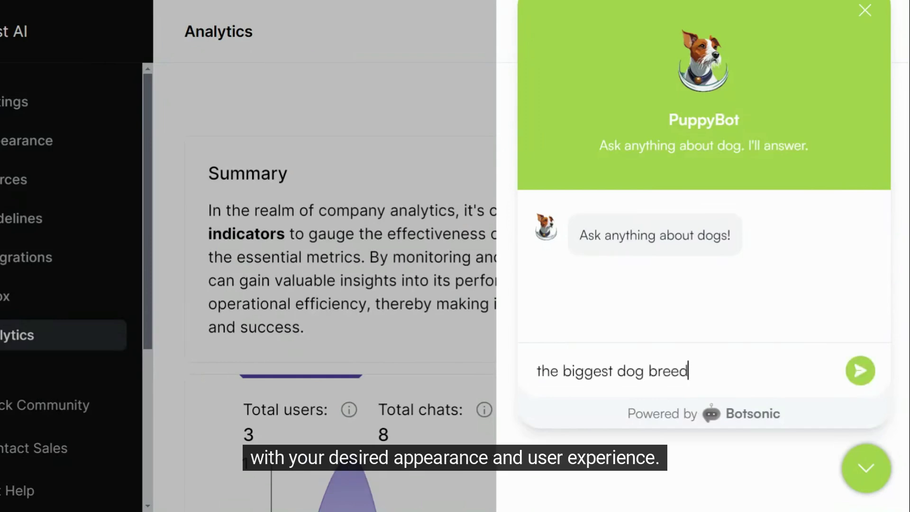
pyautogui.click(861, 370)
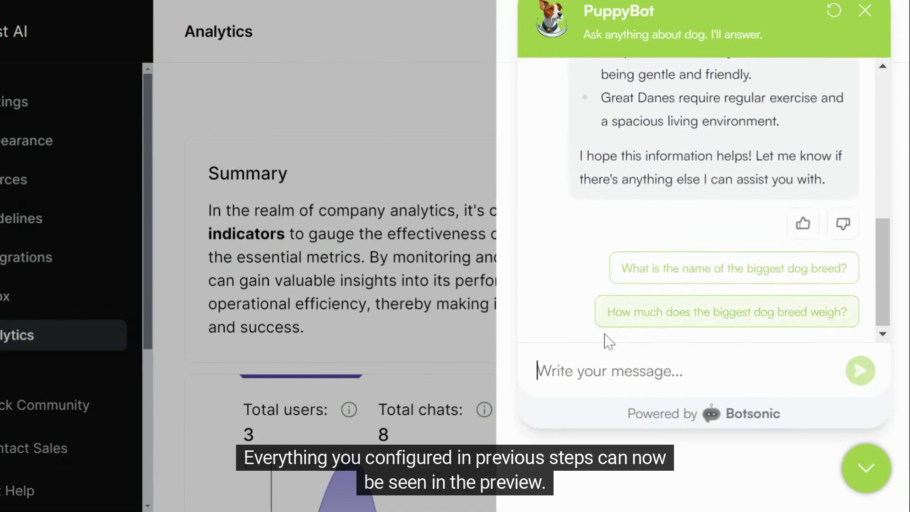
pyautogui.scroll(6, 548, 183)
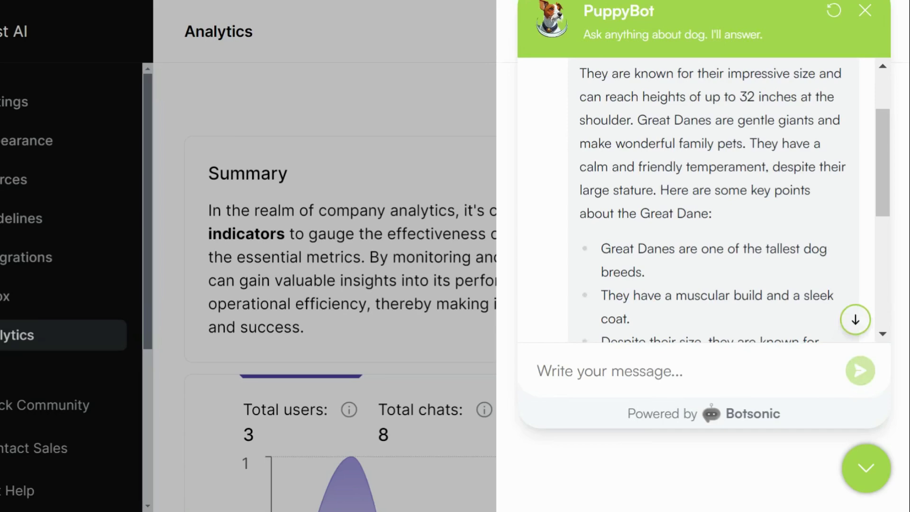
pyautogui.scroll(-6, 711, 199)
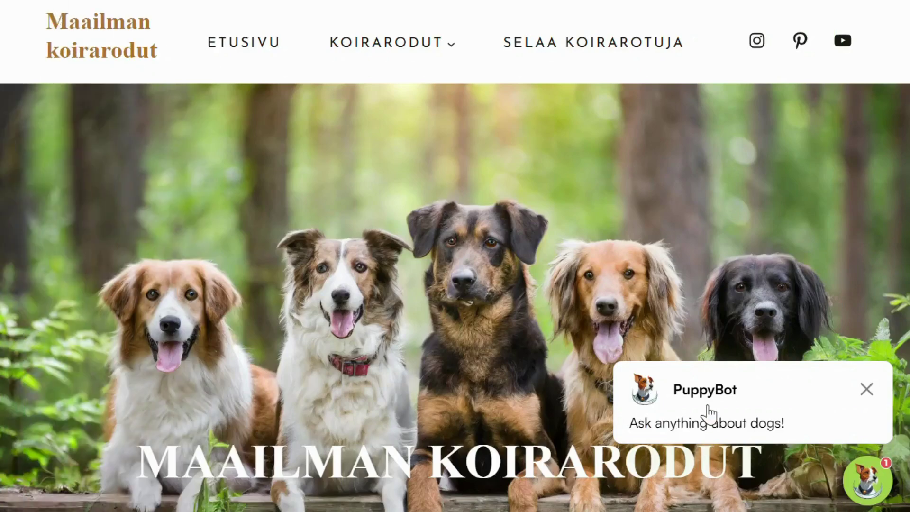
# Open the PuppyBot chat on the Maailman koirarodut website and submit its contact form with the visitor's name
pyautogui.click(870, 486)
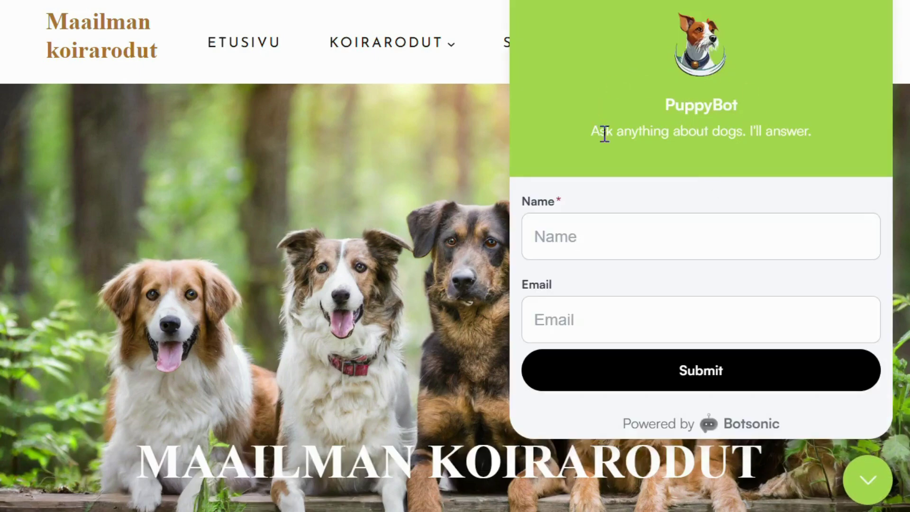
pyautogui.click(666, 226)
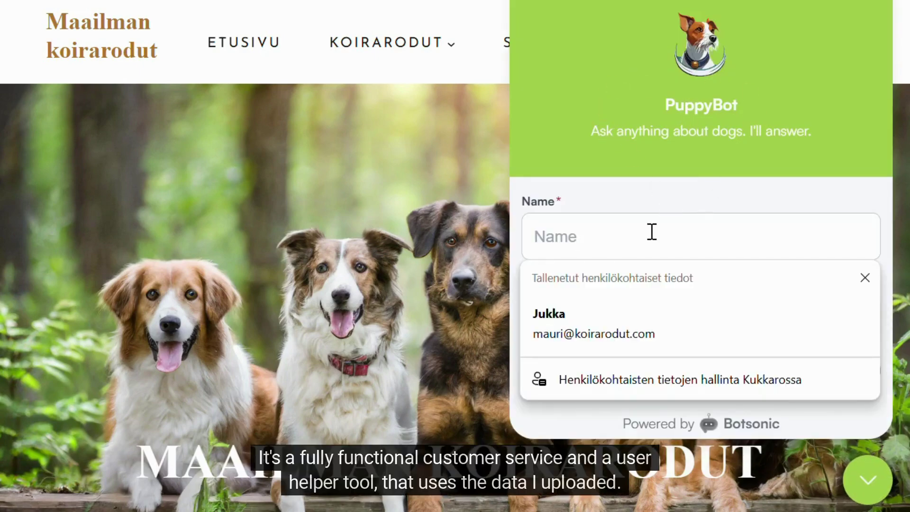
pyautogui.write('Maukka')
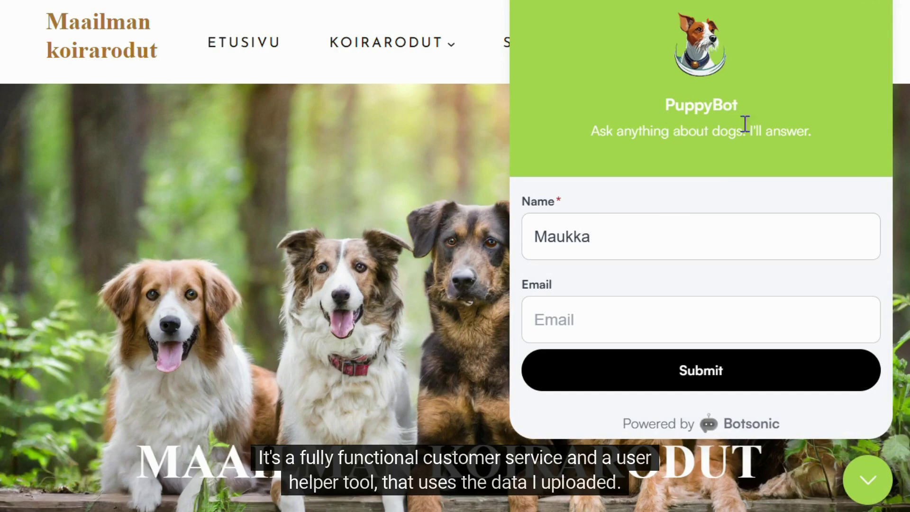
pyautogui.click(768, 372)
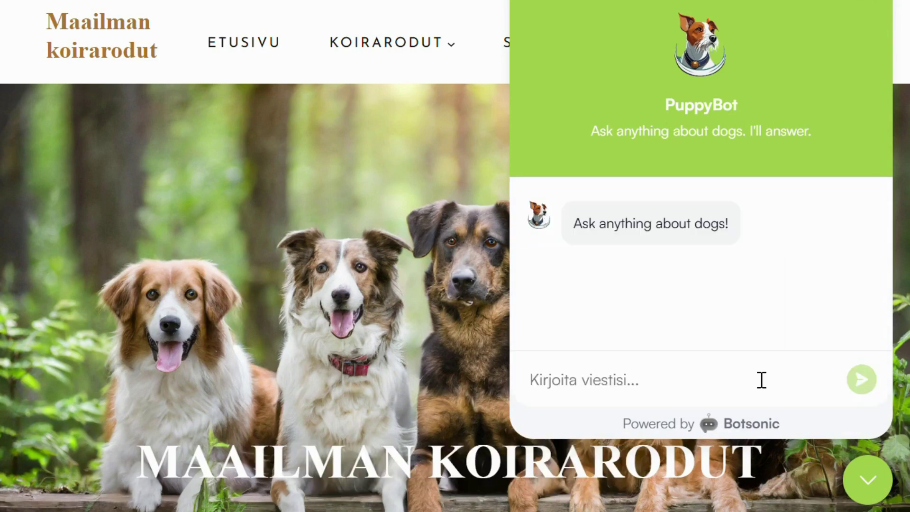
# Ask the website's PuppyBot "what is the biggest dog breed"
pyautogui.click(661, 379)
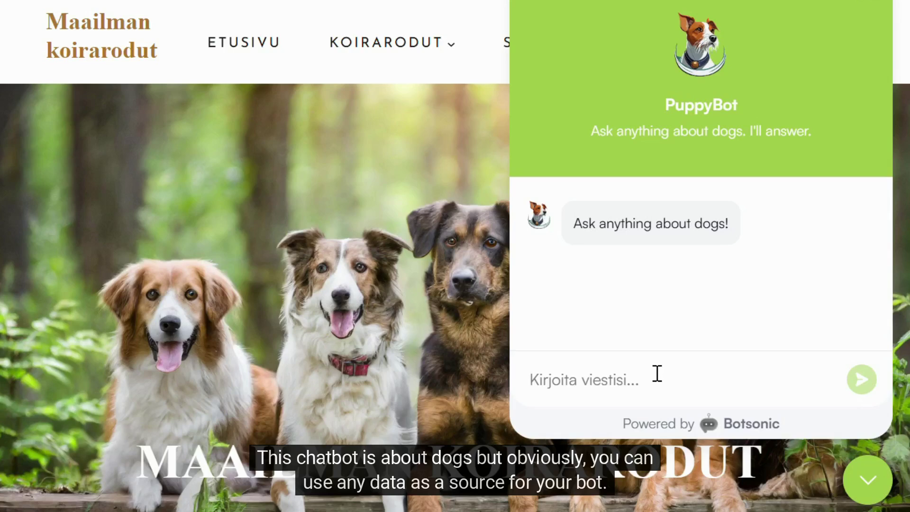
pyautogui.write('what is the big')
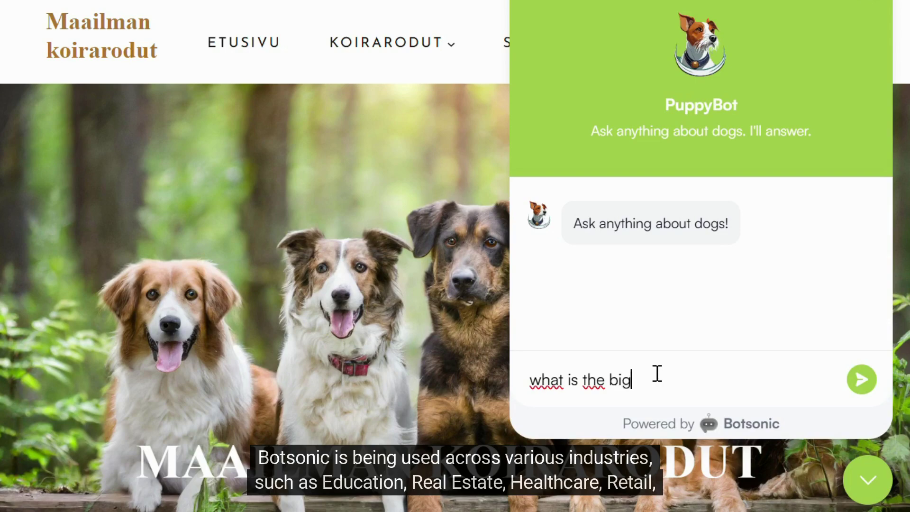
pyautogui.write('gesy ')
pyautogui.write('dog breed')
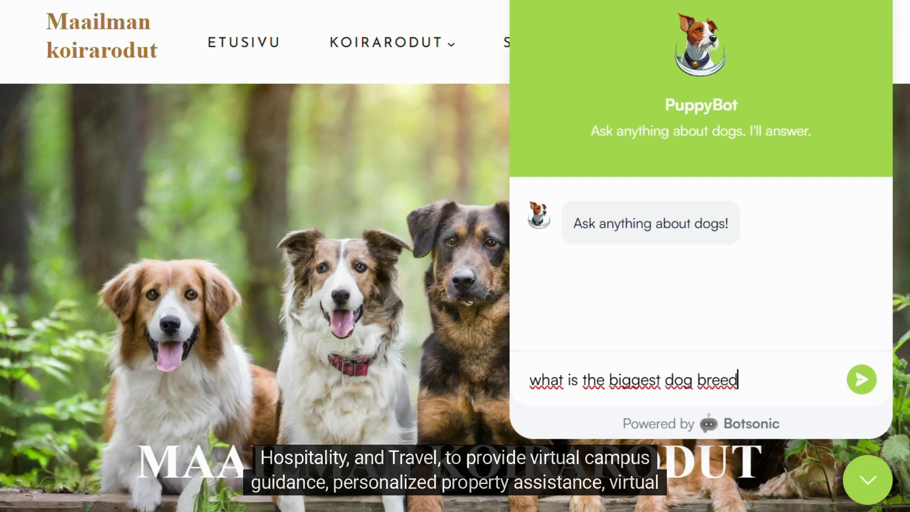
pyautogui.click(860, 385)
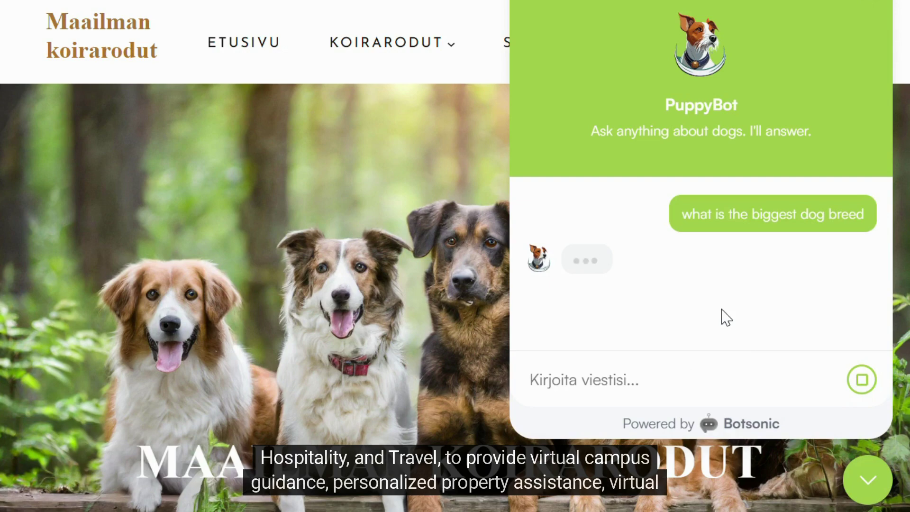